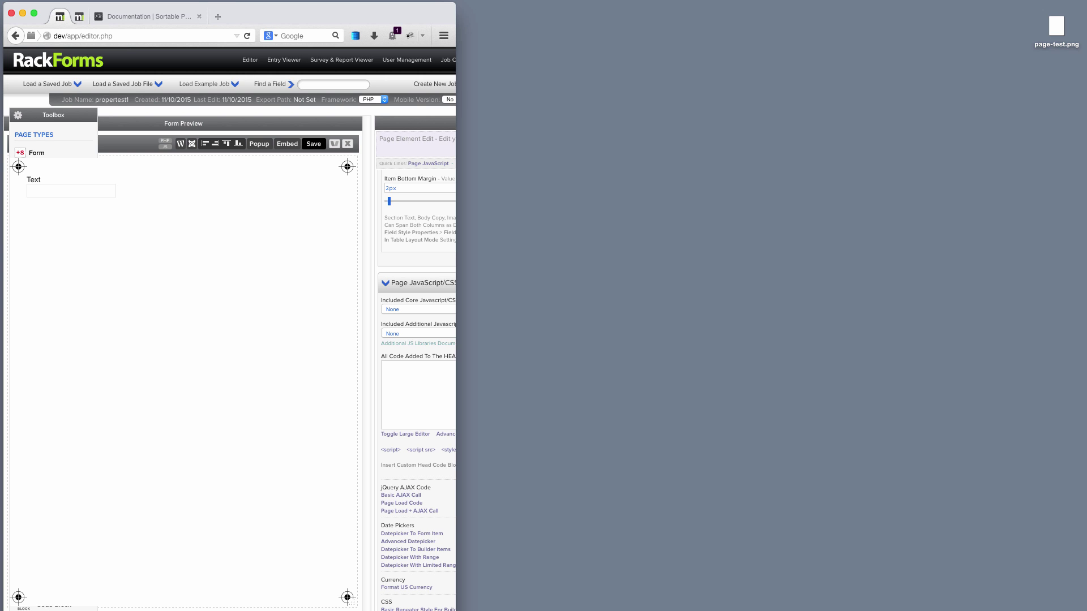
- Enlarge the browser window to view the whole RackForms editor with its page properties, and minimise it
left_click_drag(455, 608, 881, 603)
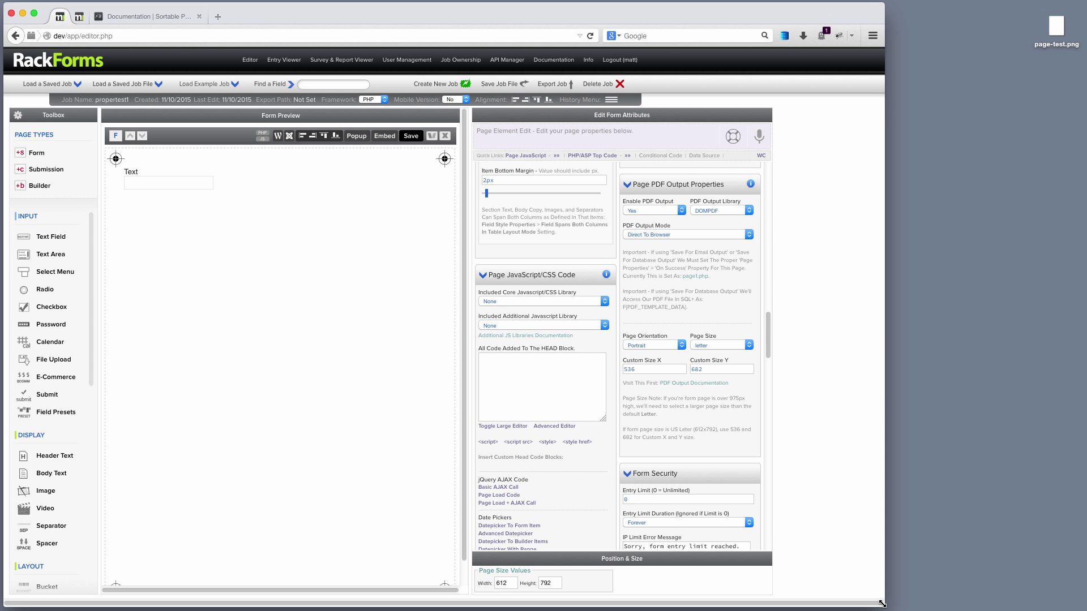
left_click(205, 287)
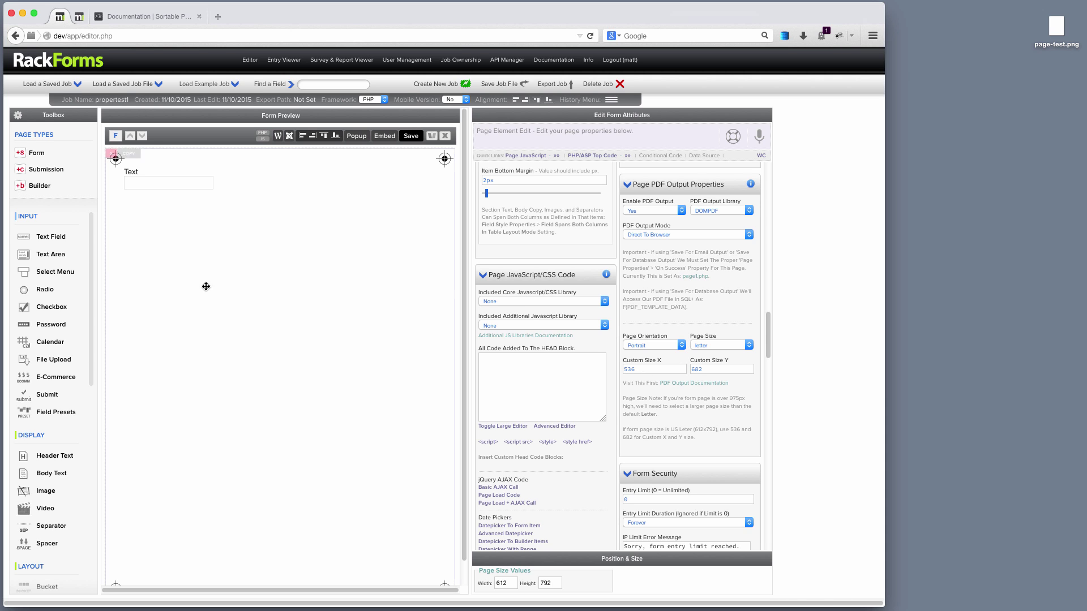
left_click(23, 14)
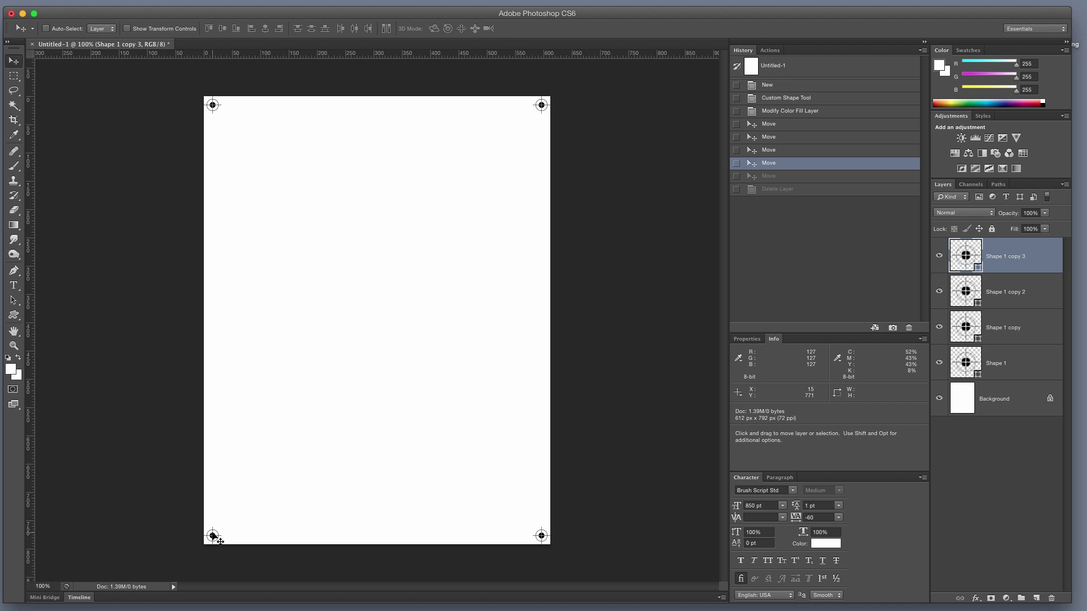
- Switch to Photoshop and examine the registration marks in the upper corners of the page up close
key("super+plus")
scroll(320, 325, "left", 5)
scroll(384, 437, "up", 6)
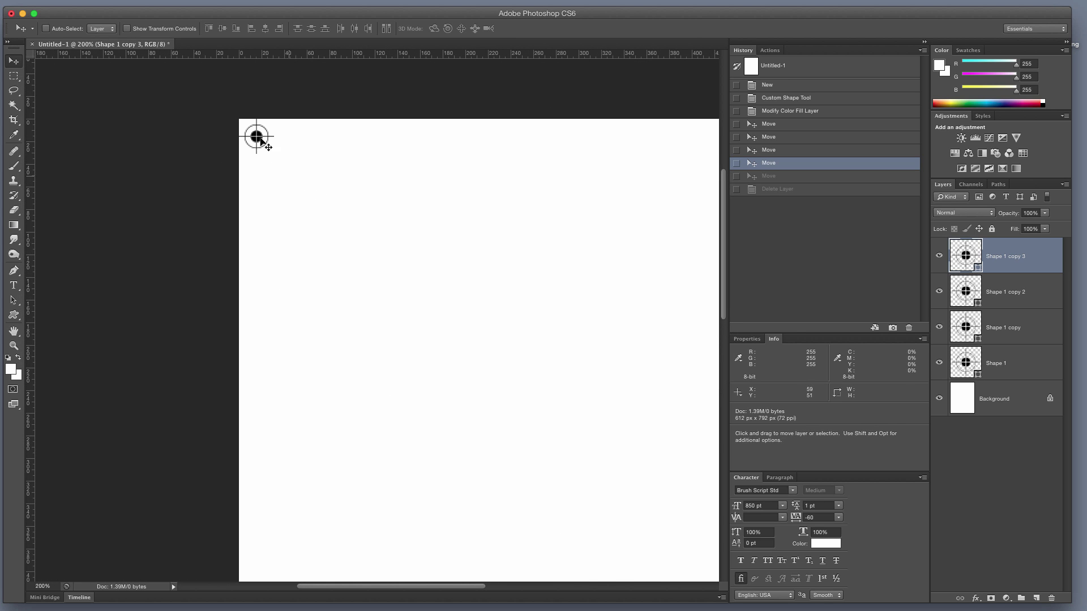
scroll(262, 245, "right", 10)
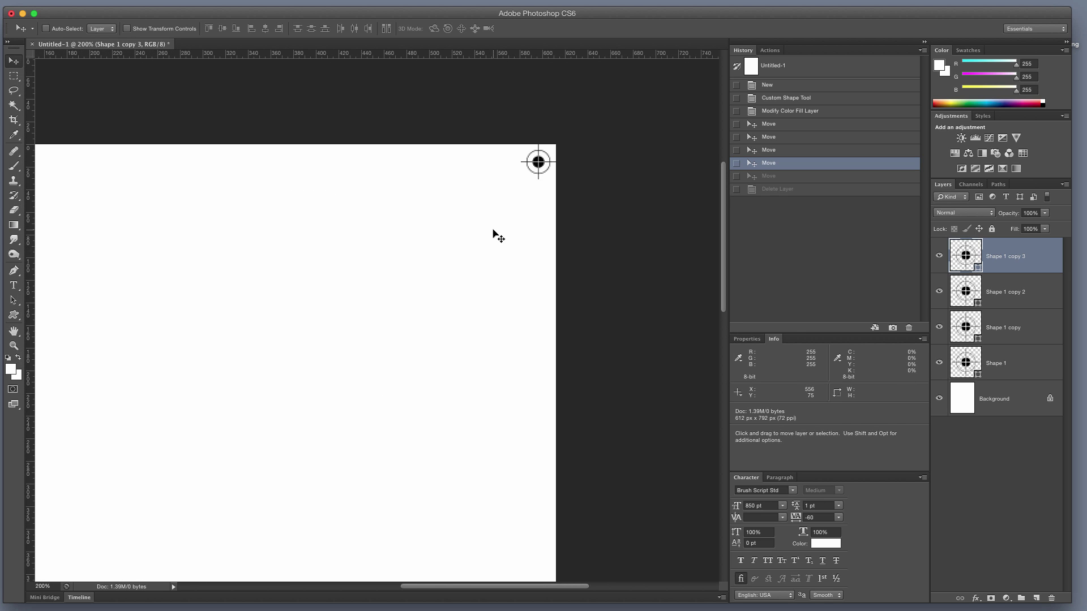
key("super+minus")
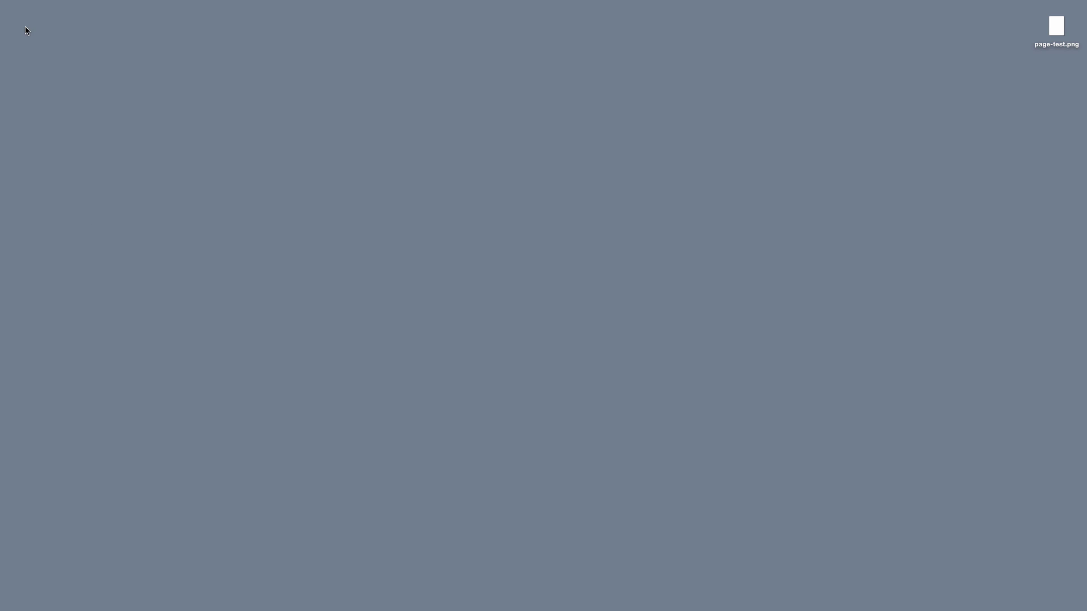
- Open page-test.png from the desktop in Preview, bring up its print settings and compare Scale with Scale to Fit
double_click(1056, 26)
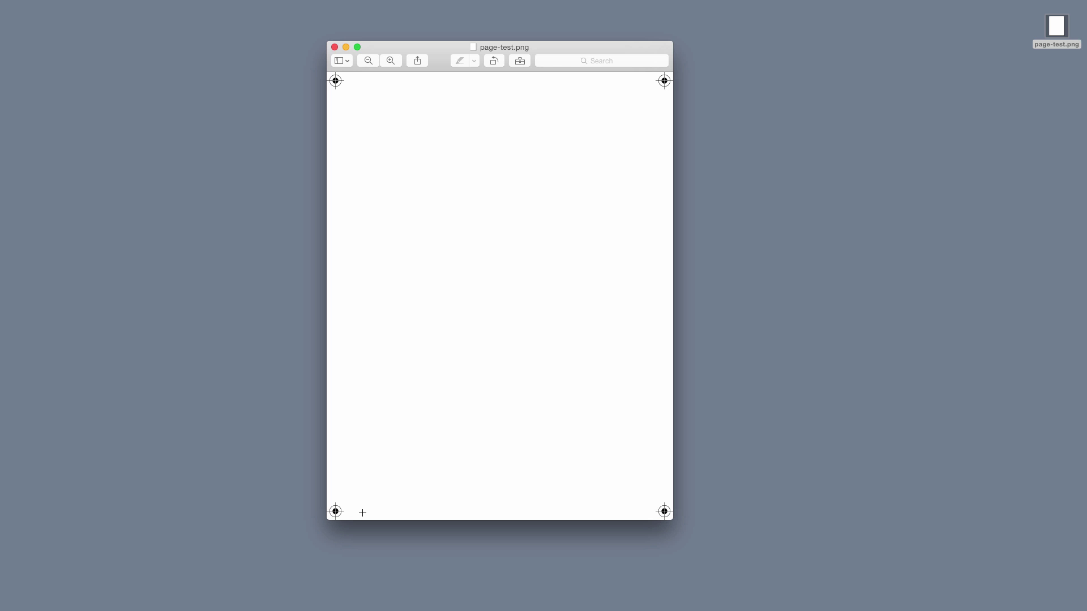
key("super+p")
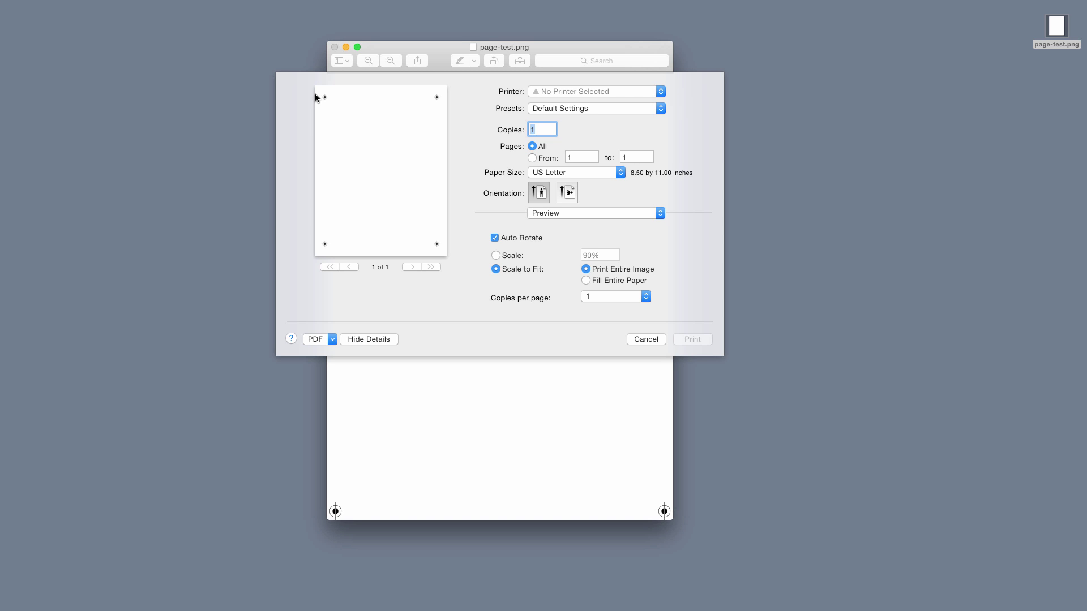
left_click(496, 255)
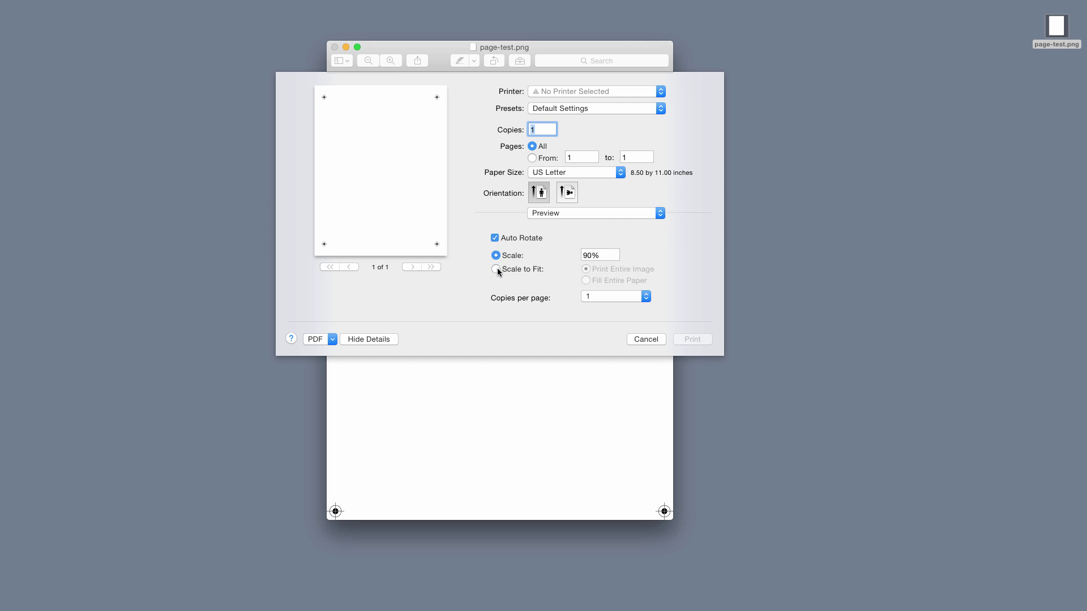
left_click(497, 269)
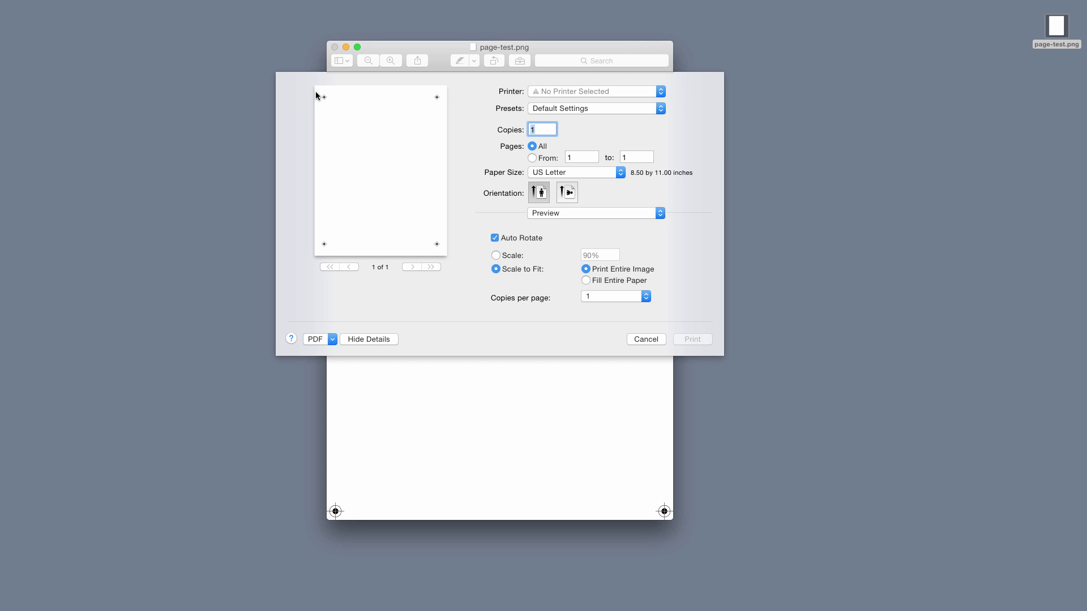
- Choose a custom print scale and set it to 94%
left_click(496, 256)
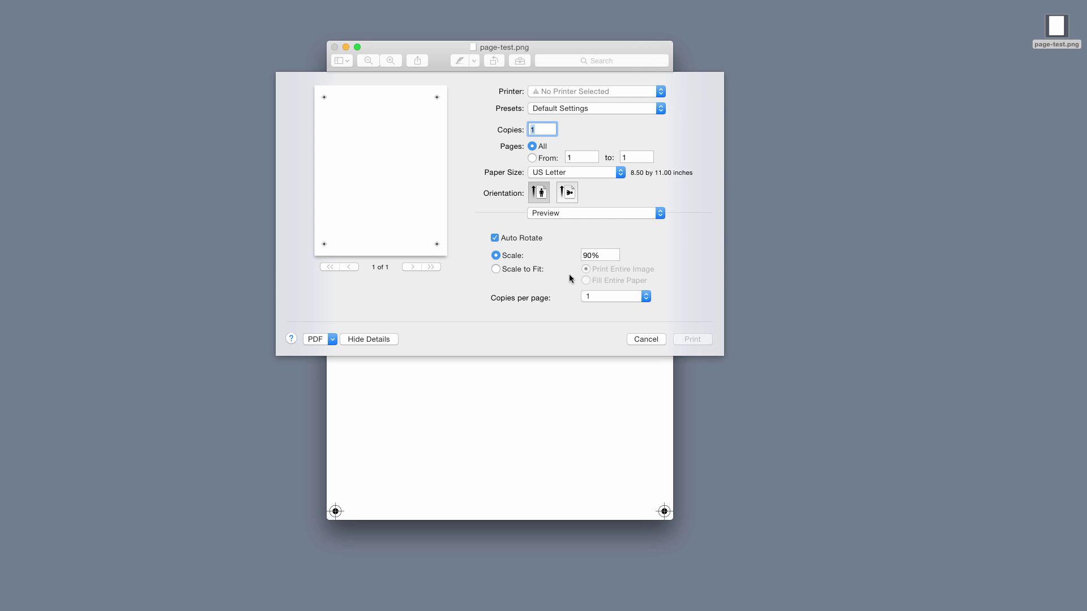
left_click(591, 255)
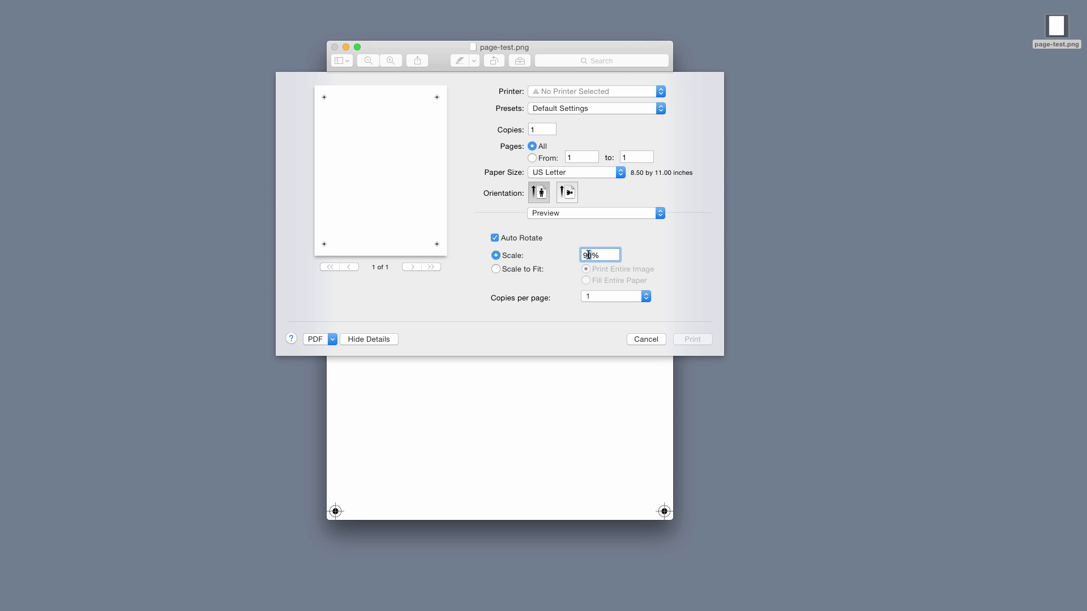
key("BackSpace")
type("9")
key("BackSpace")
type("7")
key("BackSpace")
type("4")
- Save the scaled print as a page-test PDF on the Desktop, and open it briefly to inspect its corner marks
left_click(311, 340)
left_click(340, 363)
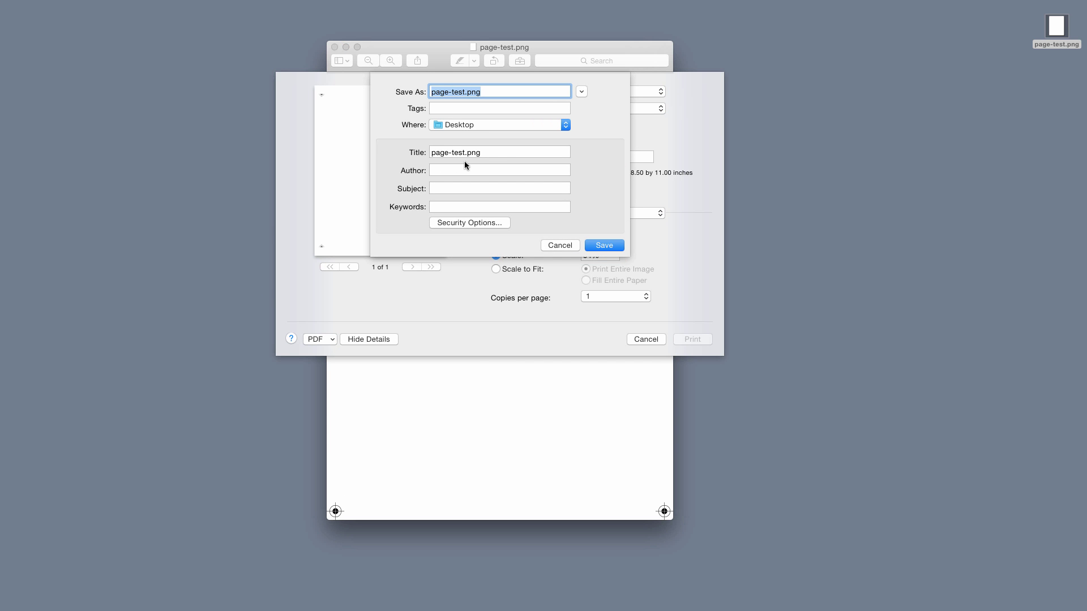
left_click(601, 243)
left_click(684, 178)
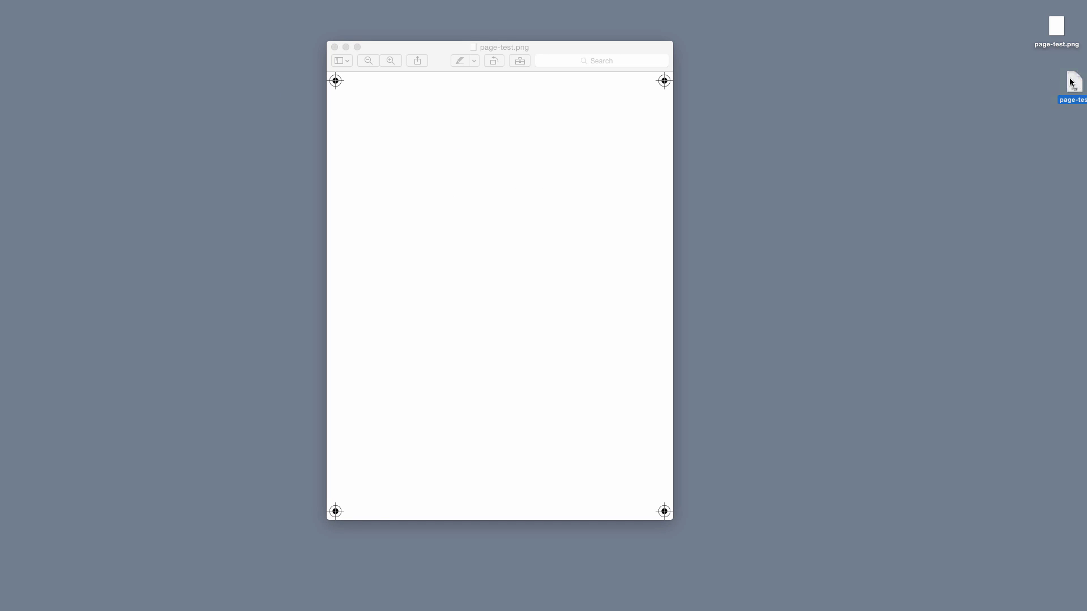
double_click(1054, 73)
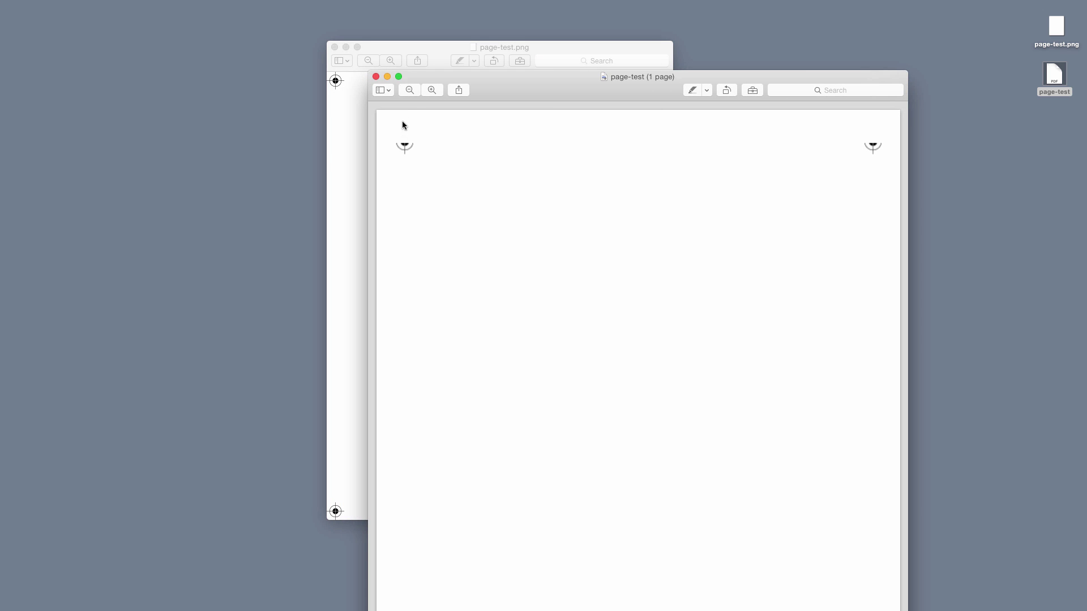
left_click(376, 77)
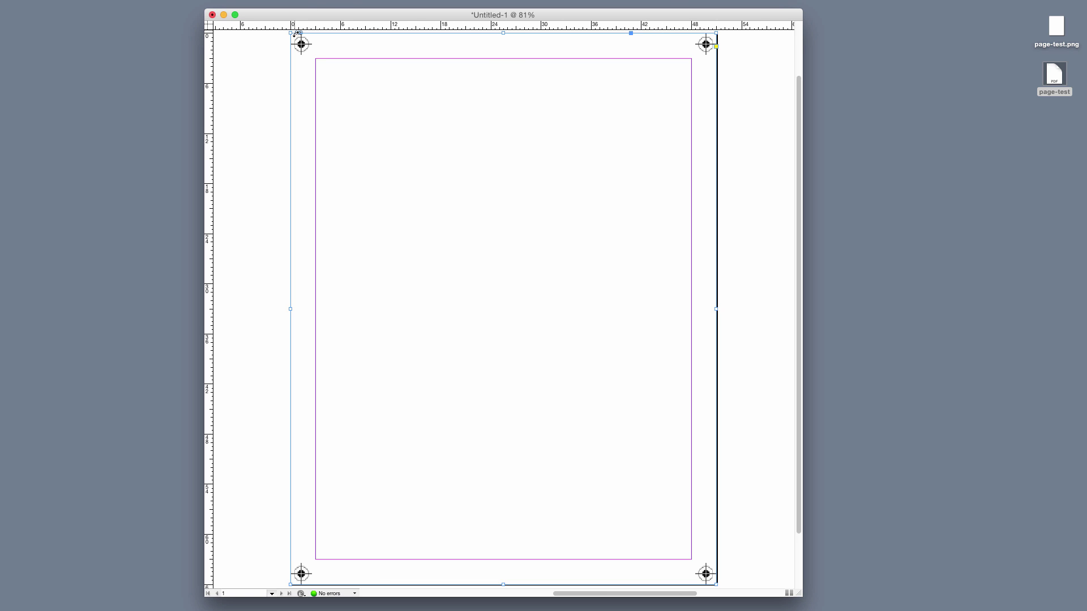
mouse_move(291, 33)
left_mouse_down()
mouse_move(315, 56)
mouse_move(291, 34)
left_mouse_up()
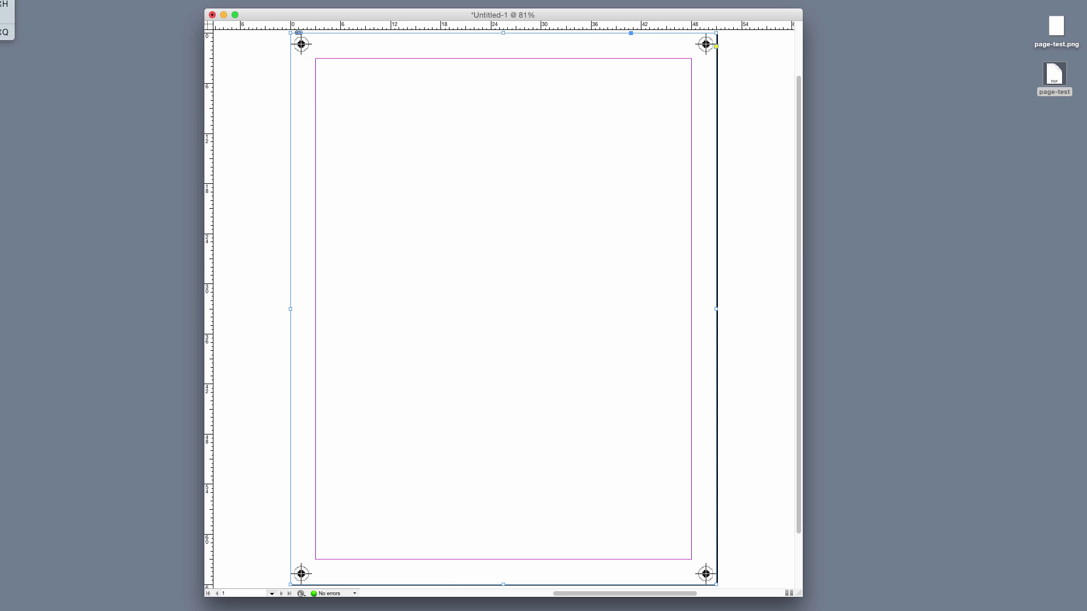
left_click(5, 0)
left_click(8, 108)
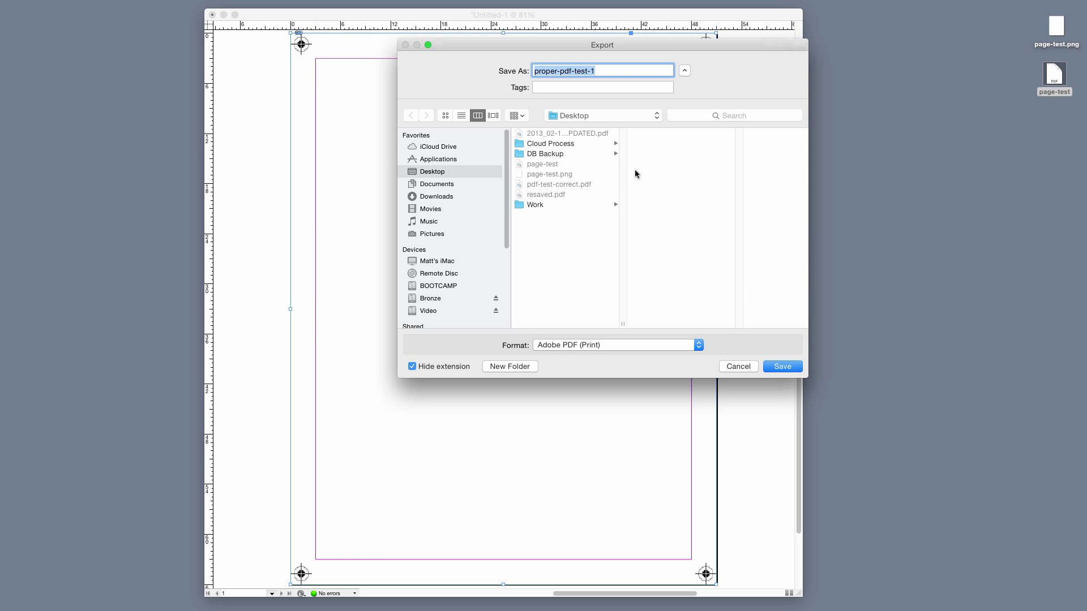
left_click(749, 368)
- Export the Untitled-1 layout to the Desktop as proper-pdf-test-1 with the [Smallest File Size] PDF preset, reviewing Output and Marks and Bleeds
left_click(6, 0)
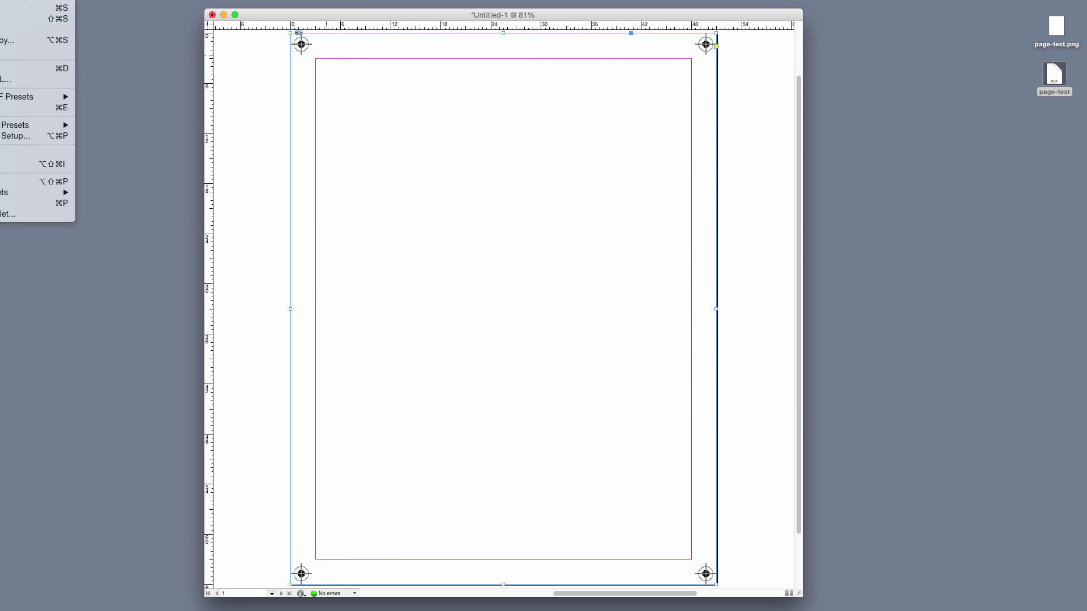
mouse_move(26, 102)
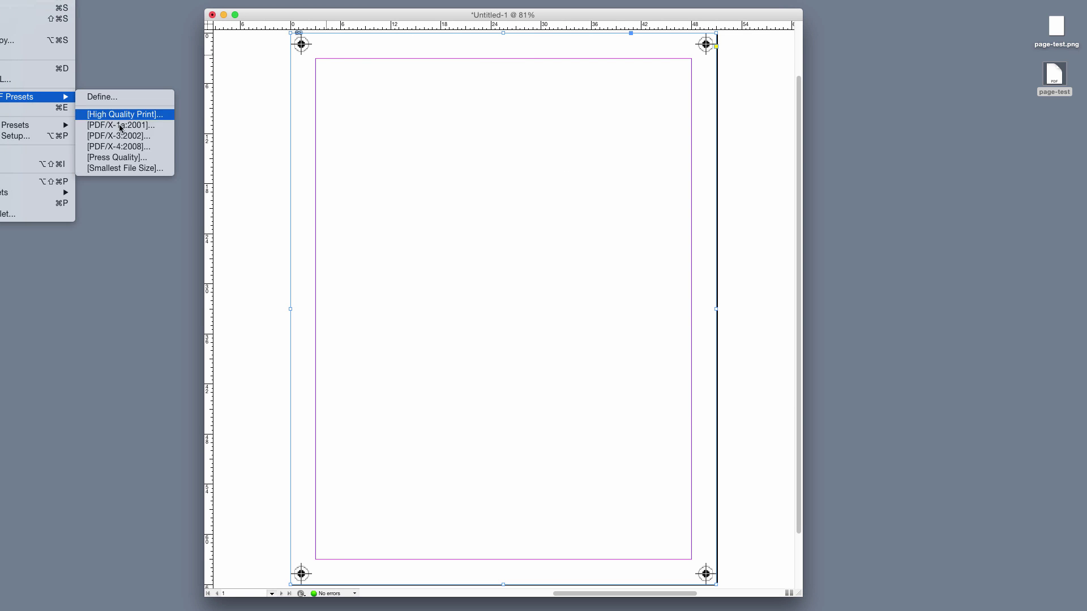
left_click(124, 167)
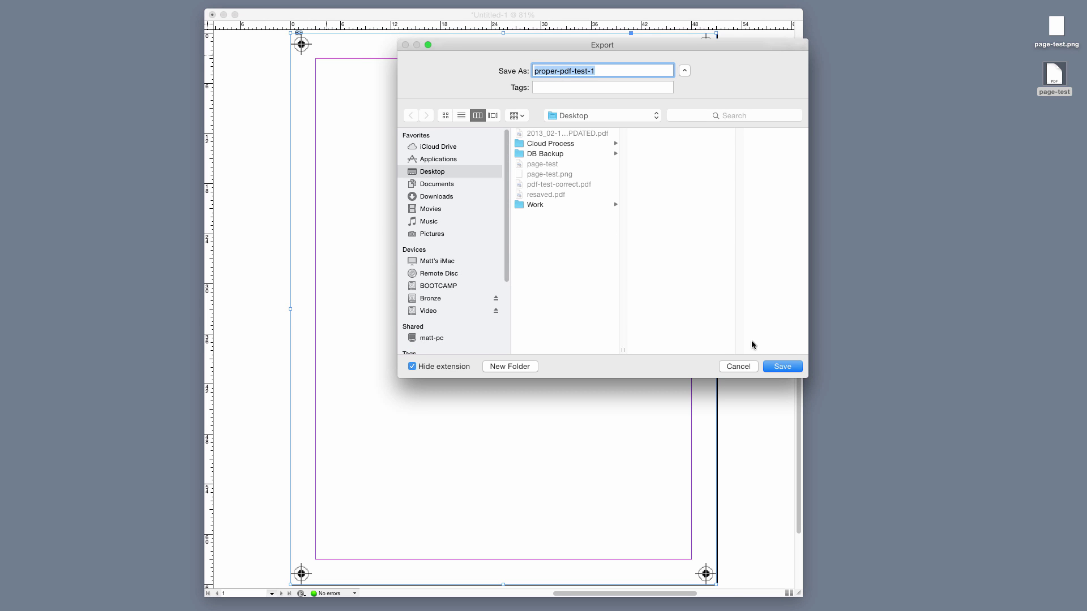
left_click(790, 367)
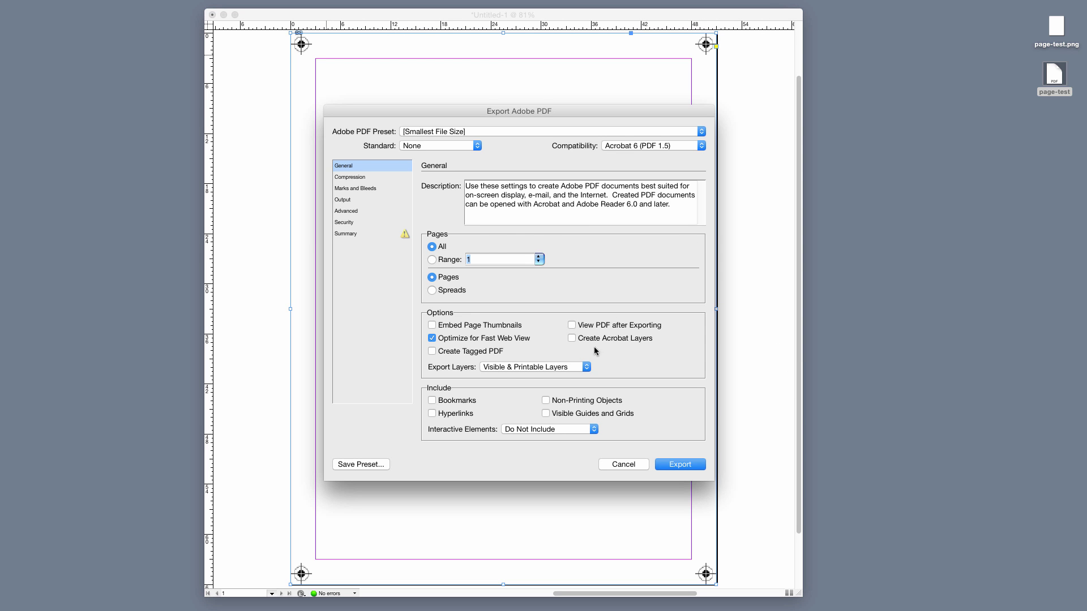
left_click(349, 201)
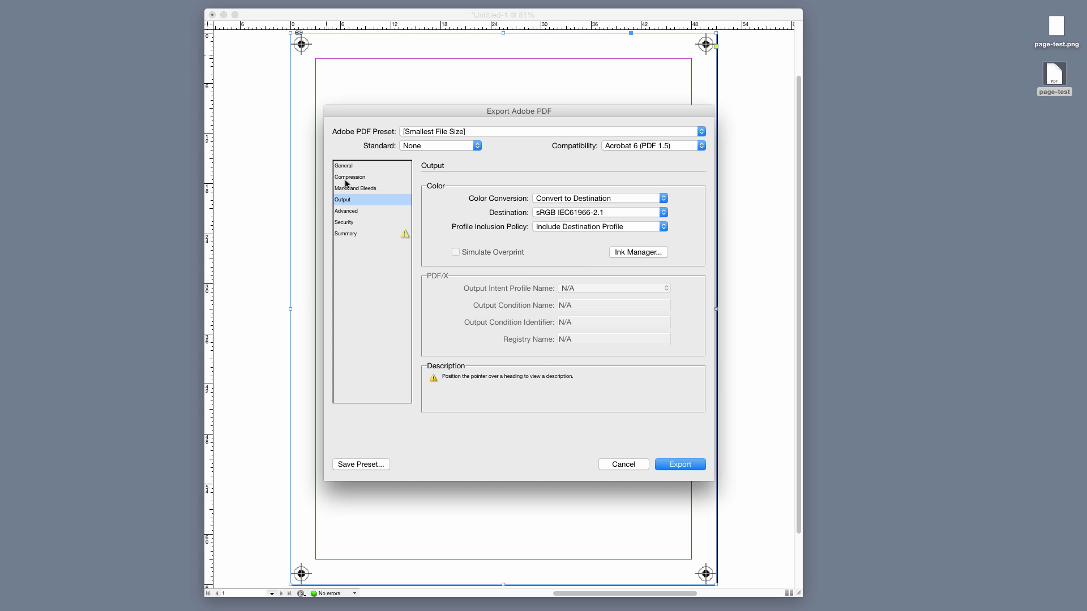
left_click(356, 189)
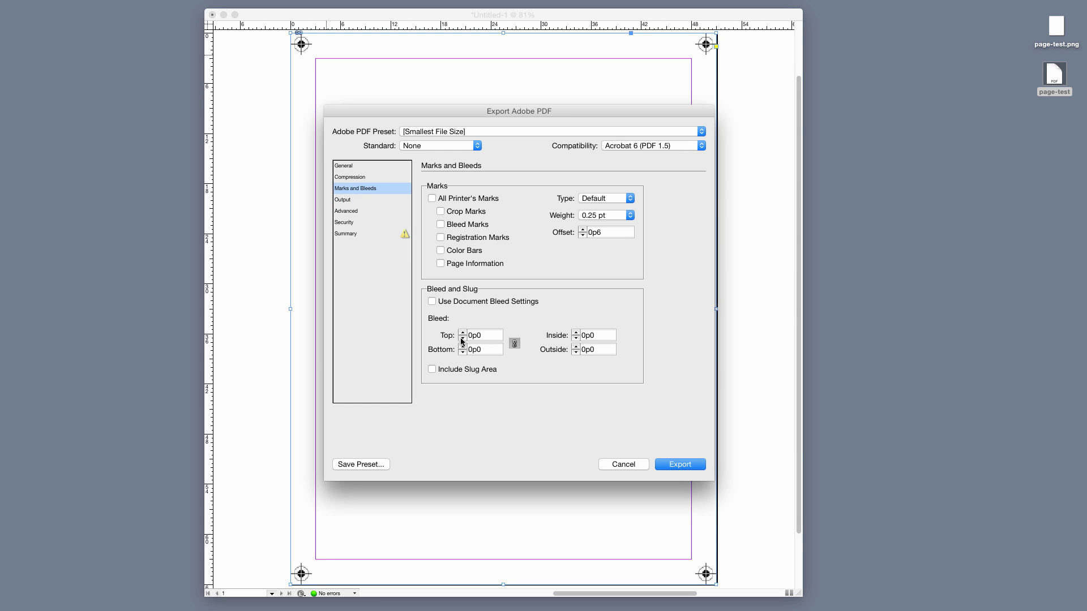
left_click(680, 465)
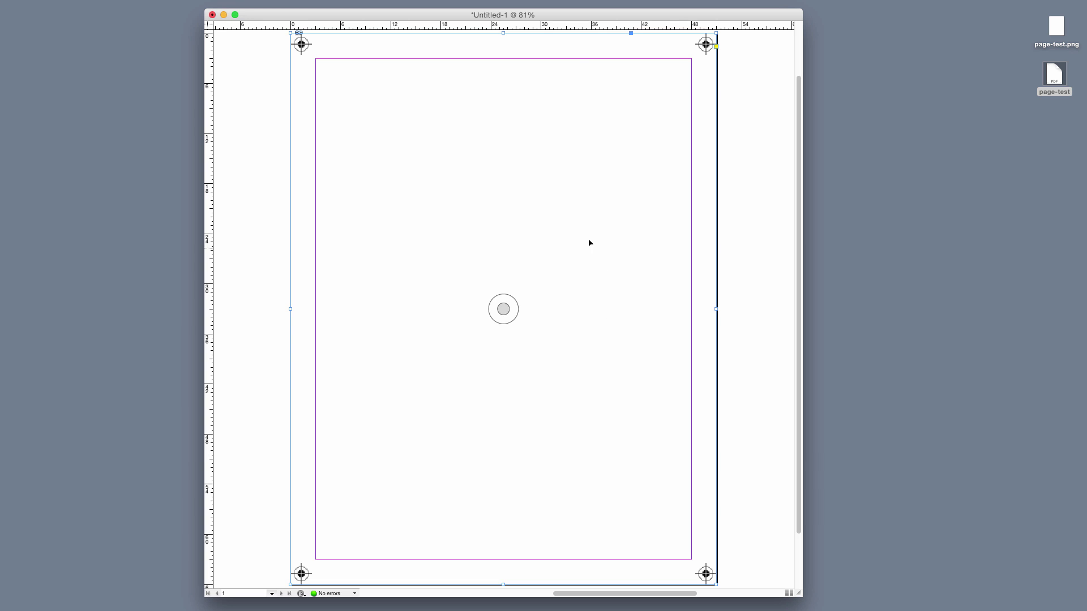
- Open proper-pdf-test-1.pdf from the desktop and fit the whole page in its window to inspect all four corner marks
left_click(224, 15)
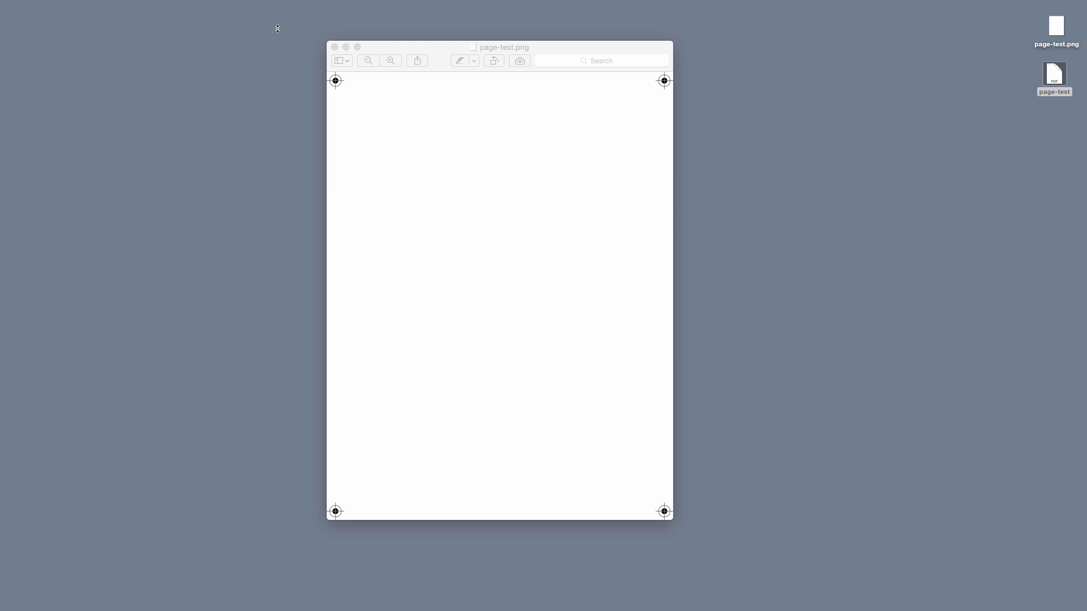
left_click(812, 215)
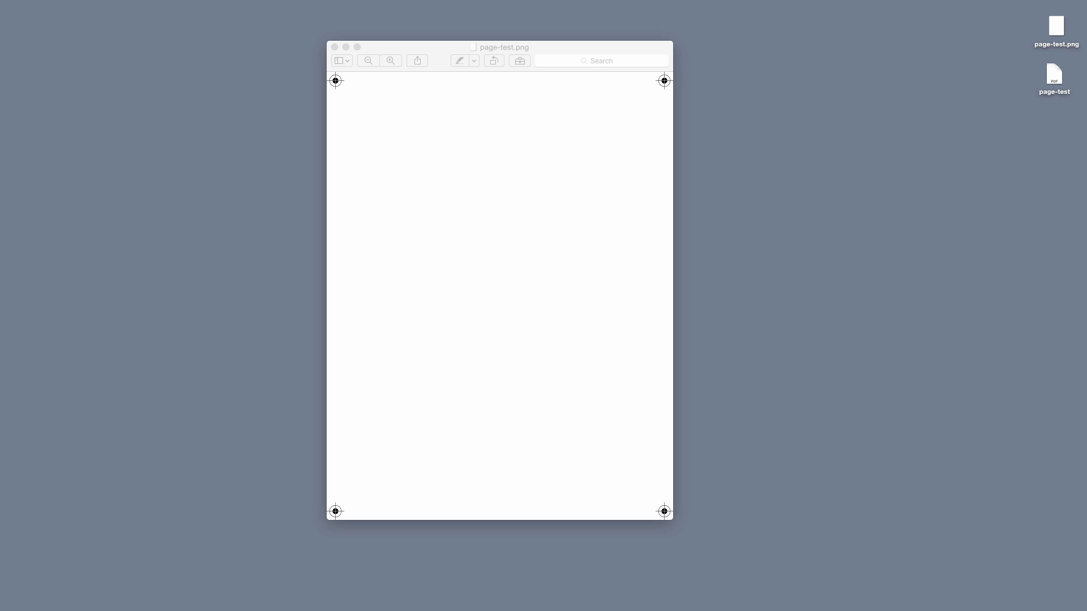
double_click(1052, 119)
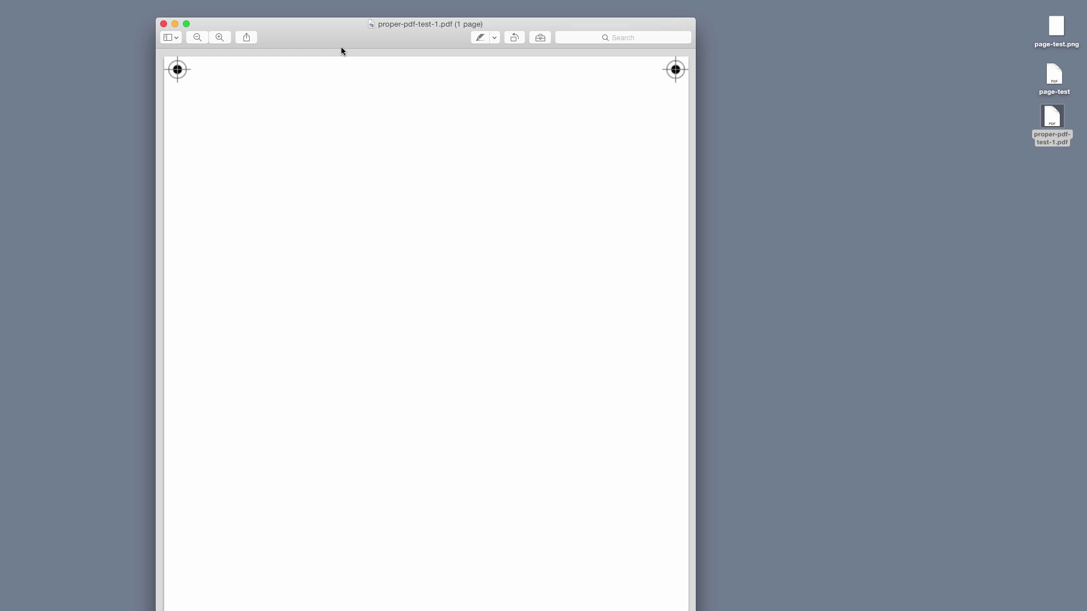
key("super+minus")
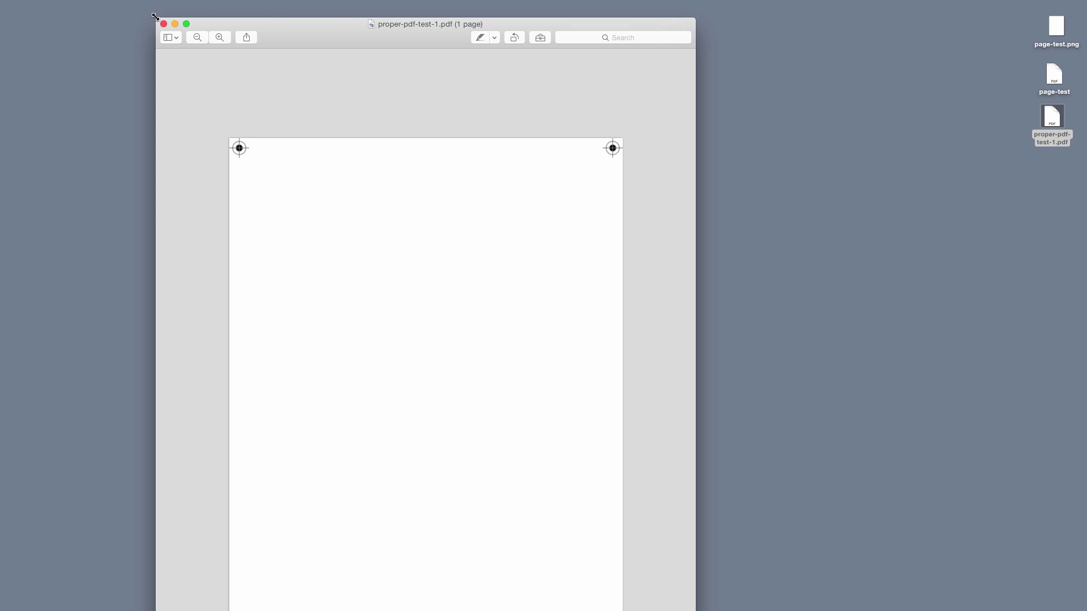
left_click_drag(157, 15, 207, 207)
left_click_drag(352, 219, 357, 51)
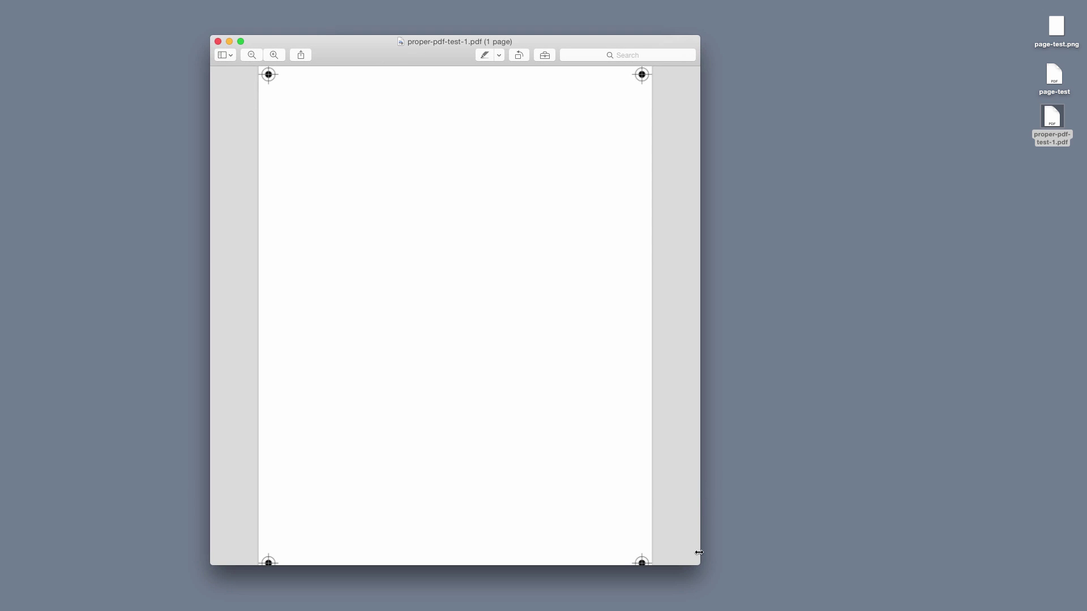
left_click_drag(696, 570, 718, 588)
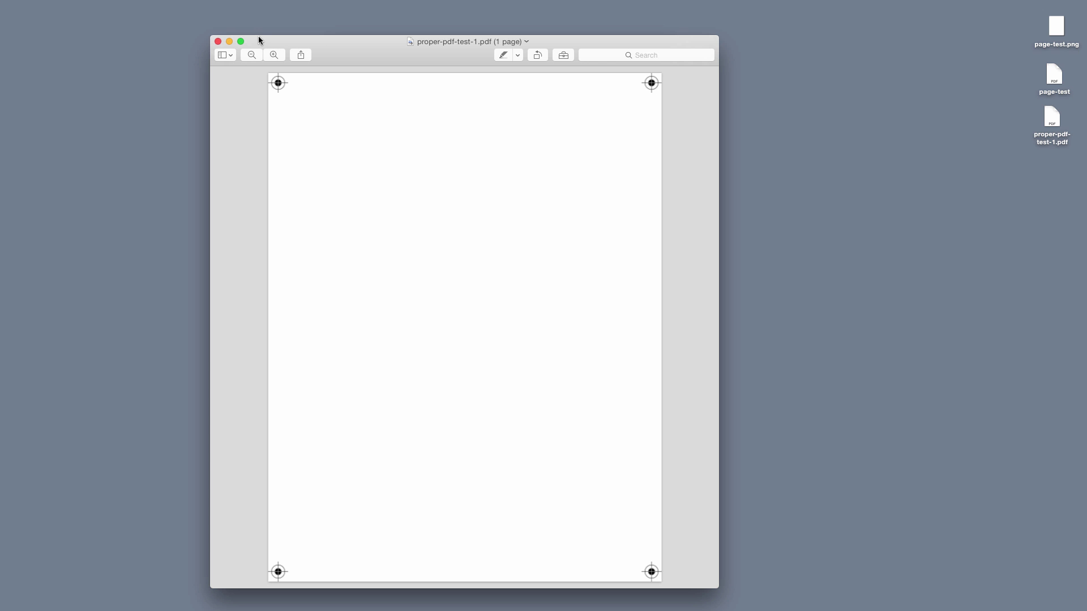
left_click_drag(258, 37, 328, 35)
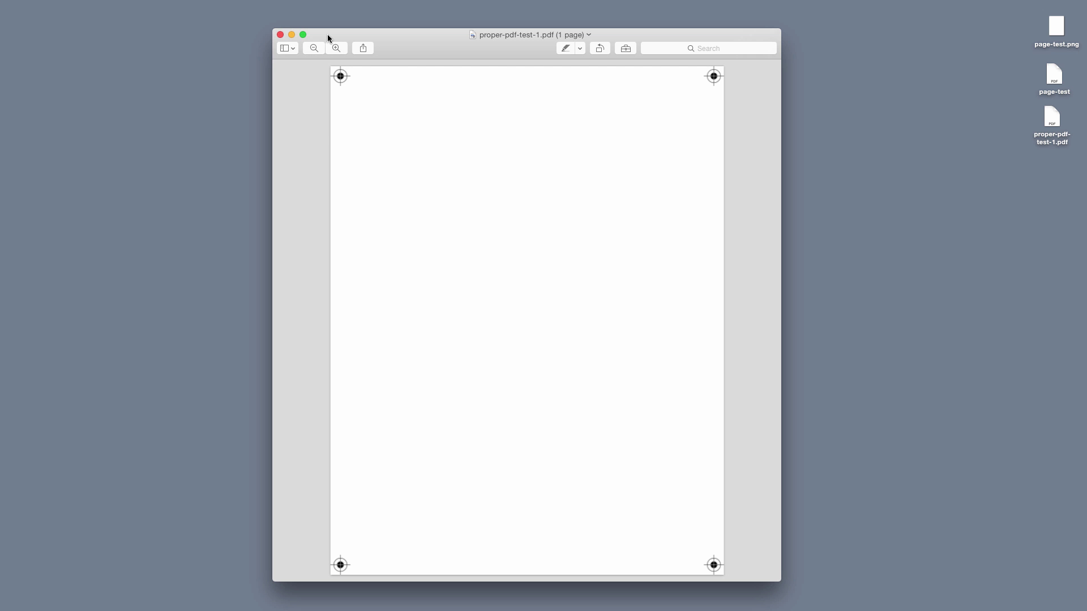
left_click_drag(327, 38, 326, 34)
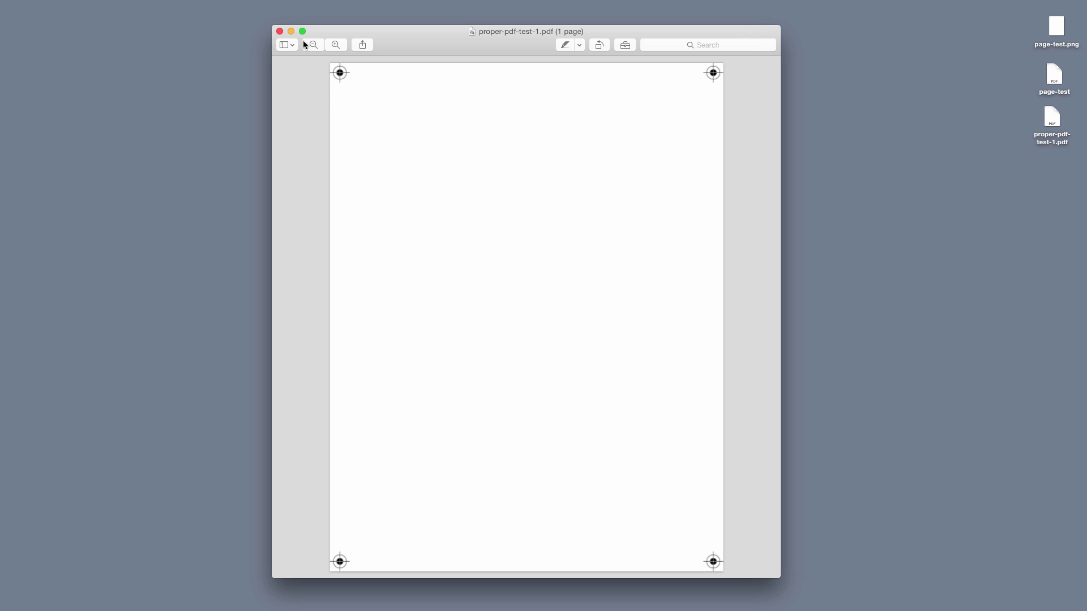
- Close proper-pdf-test-1.pdf, reposition the page-test.png window and open the page-test PDF from the desktop
left_click(280, 31)
key("super+w")
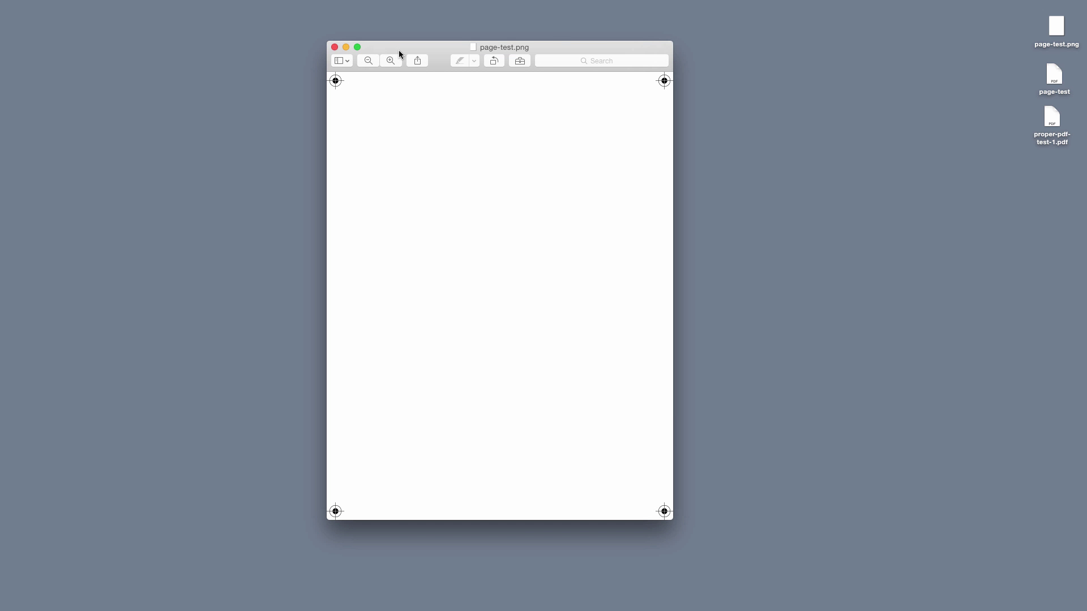
left_click_drag(399, 51, 476, 54)
double_click(1051, 74)
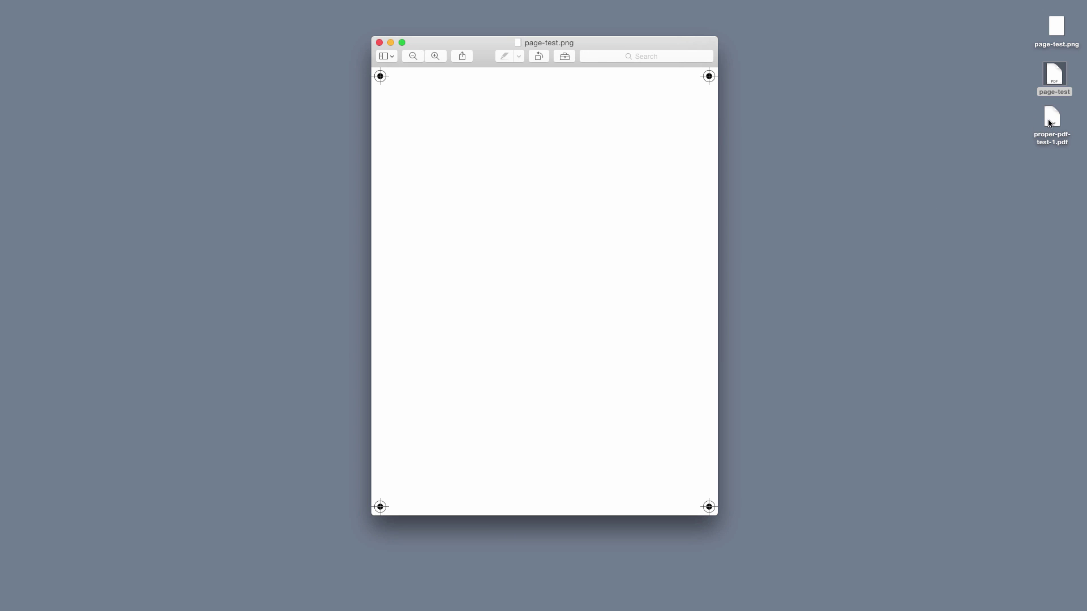
- Recheck the corner marks in proper-pdf-test-1.pdf, and compare the page size in the RackForms editor with the Photoshop document's dimensions
double_click(1051, 119)
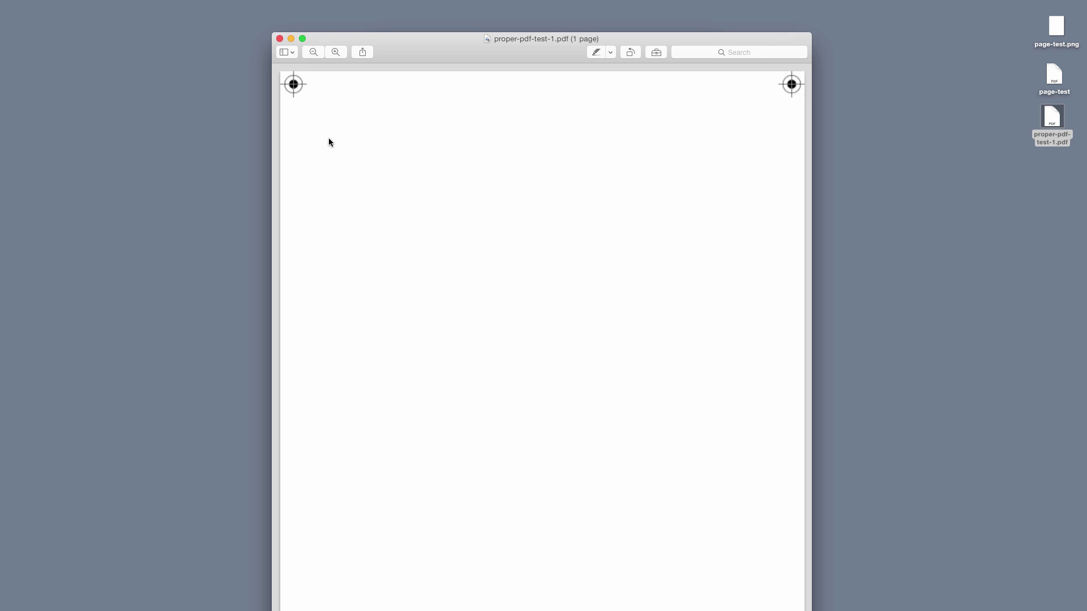
left_click(280, 38)
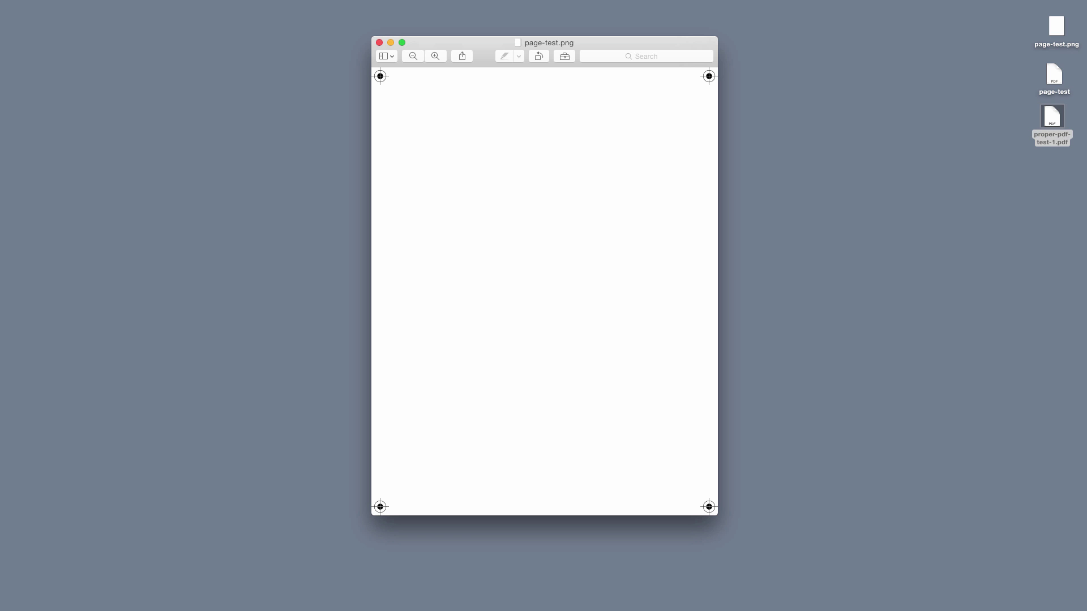
key("super+Tab")
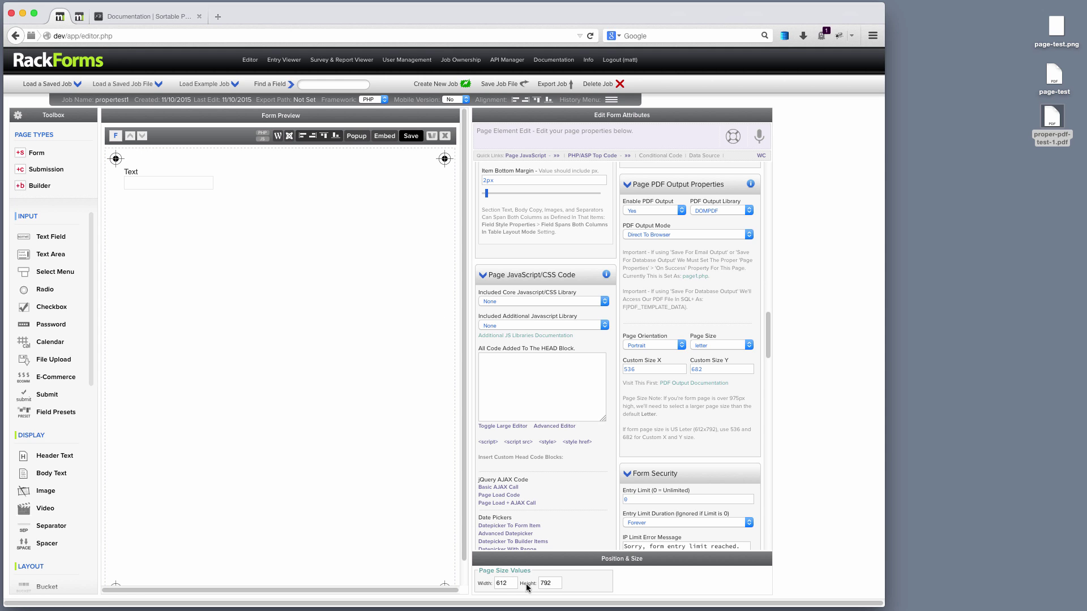
left_click(551, 582)
key("super+Tab")
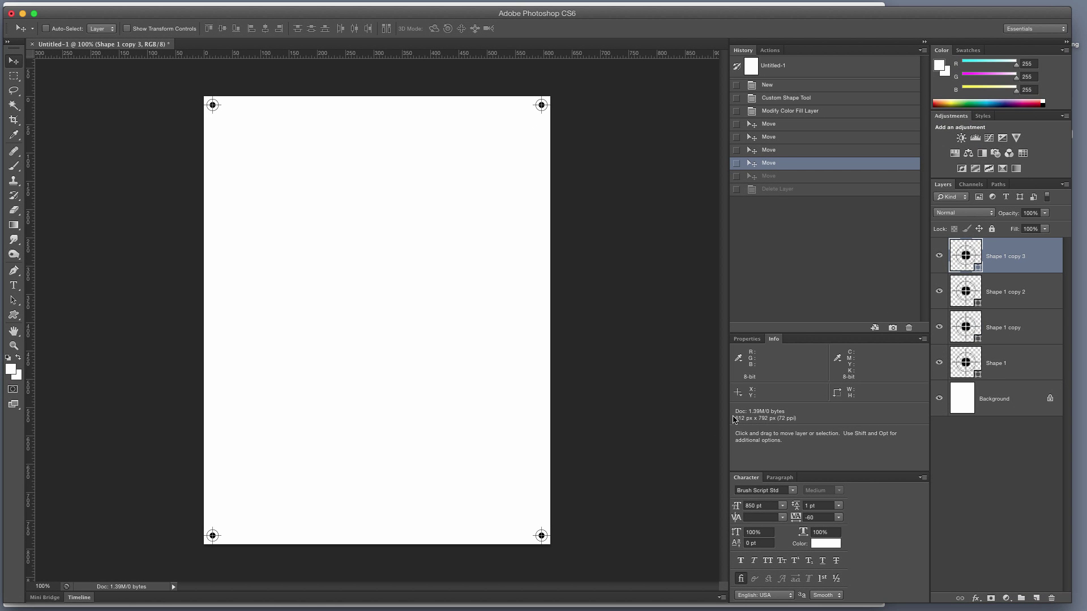
key("super+Tab")
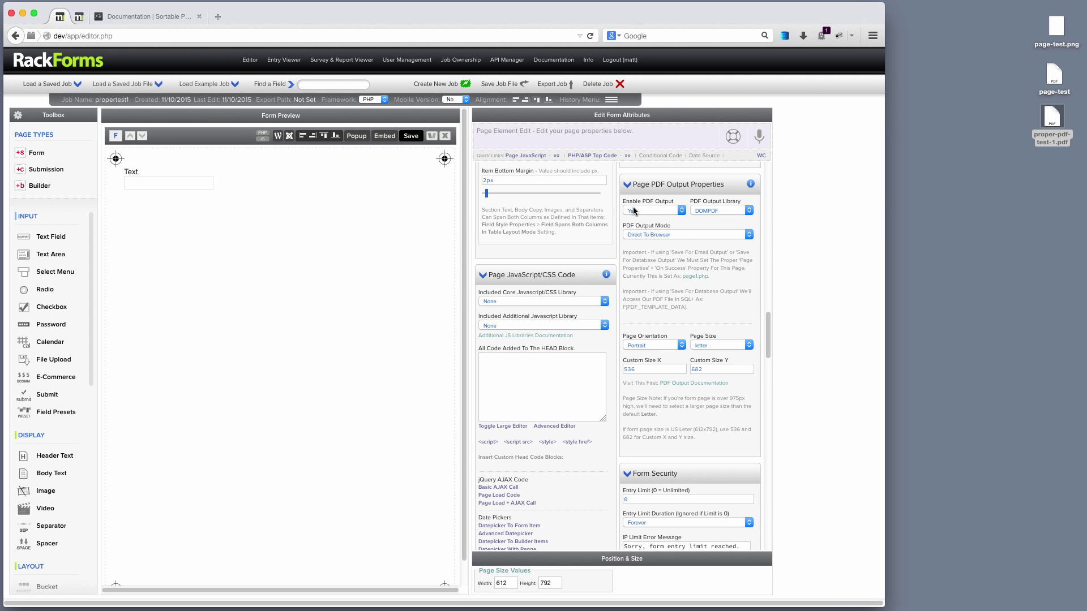
- Set Enable PDF Output to No for the form page, save the form and reposition its output window to show the page
left_click(653, 211)
left_click(640, 224)
left_click(411, 136)
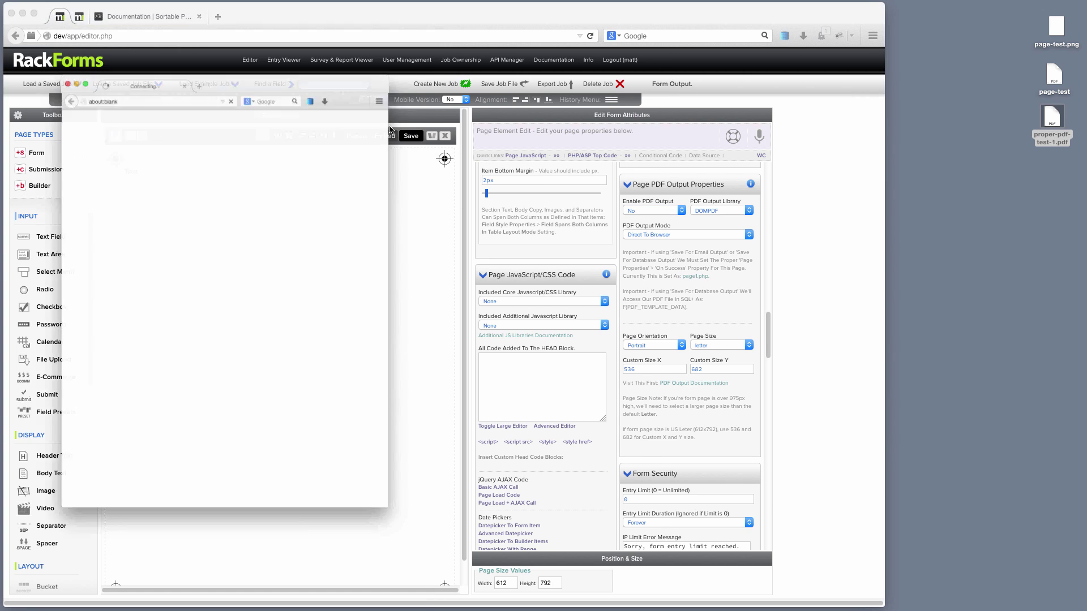
left_click_drag(243, 34, 449, 36)
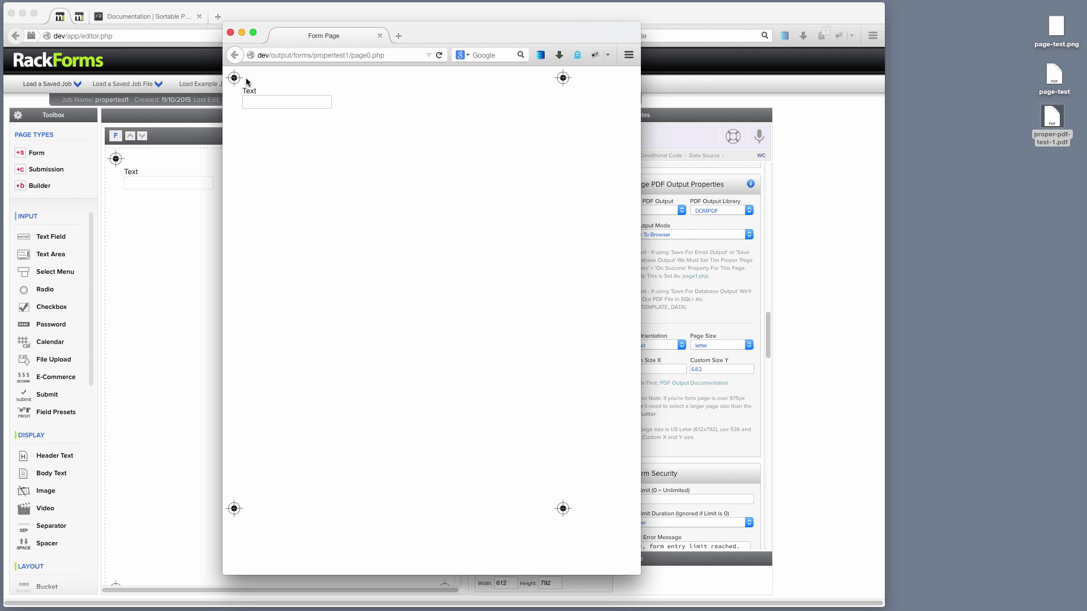
- Print the Form Page to a PDF saved on the Desktop as from-firefox
key("super+p")
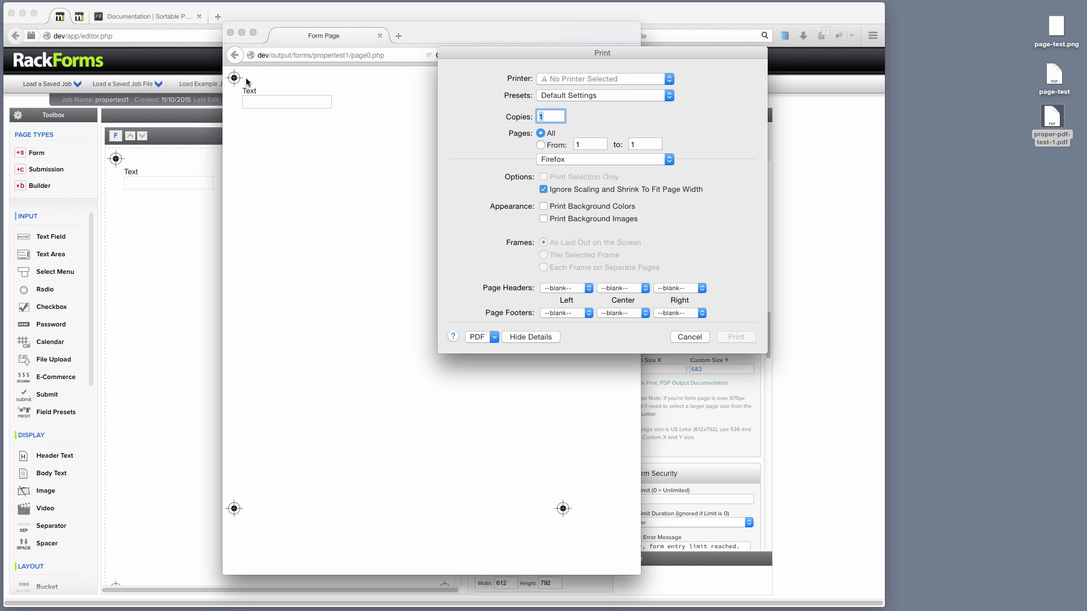
left_click(479, 336)
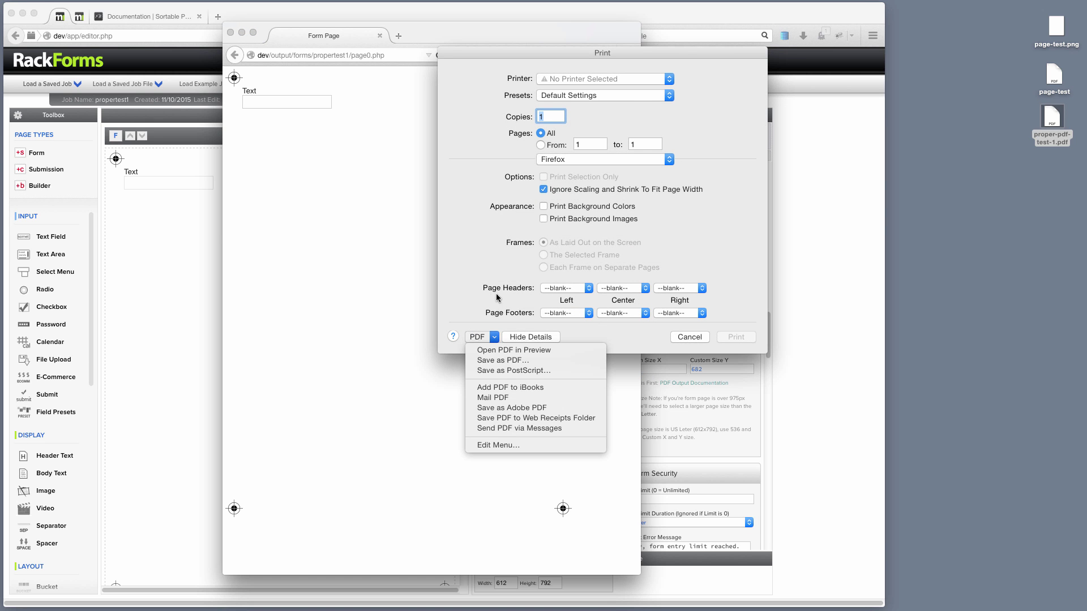
left_click(498, 298)
left_click(482, 338)
left_click(510, 364)
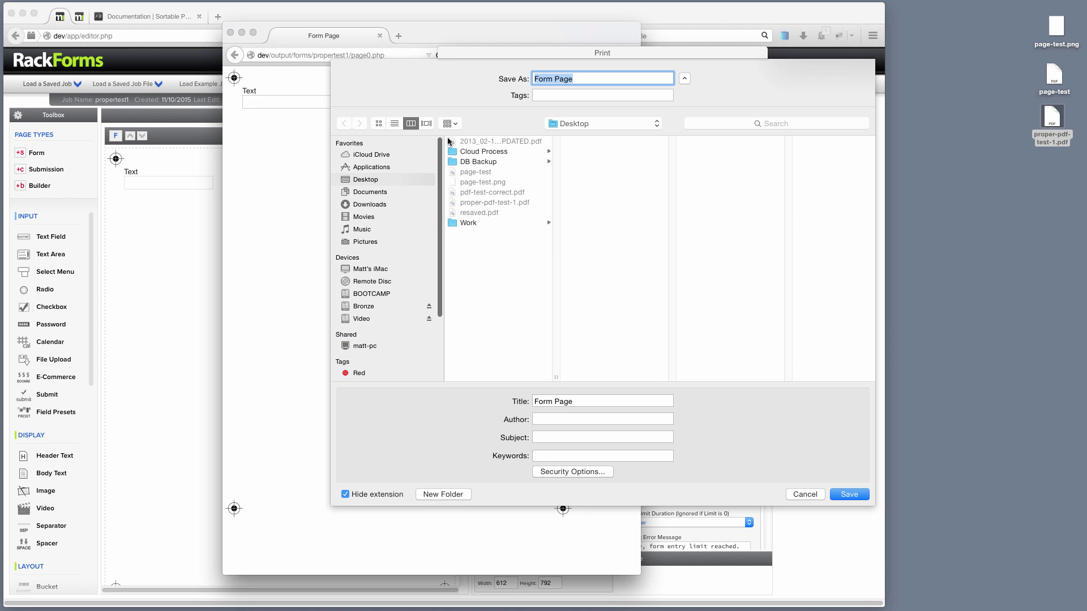
type("from-firefox")
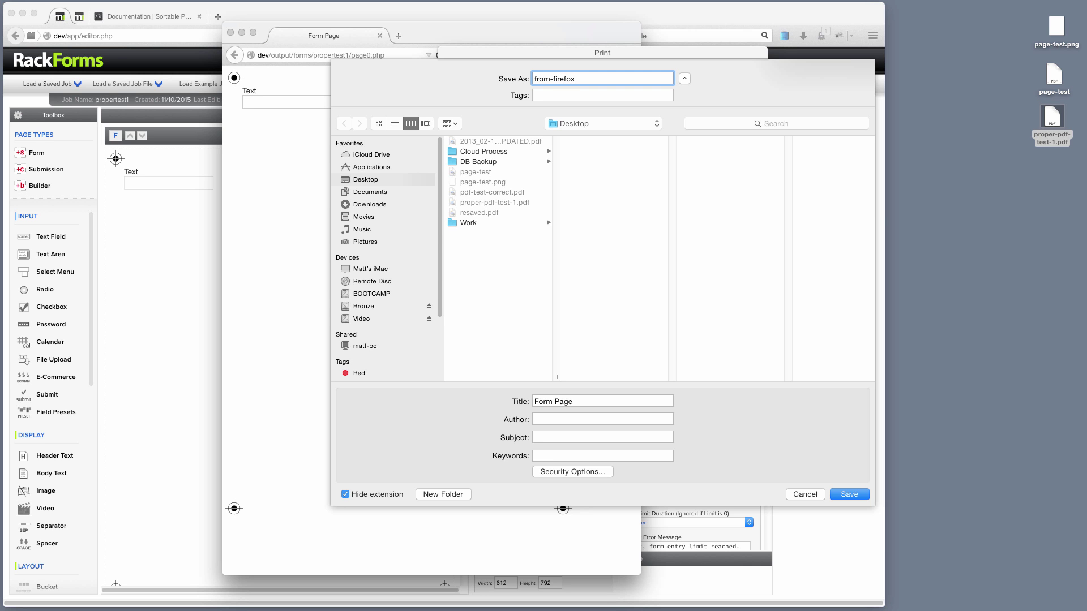
key("Return")
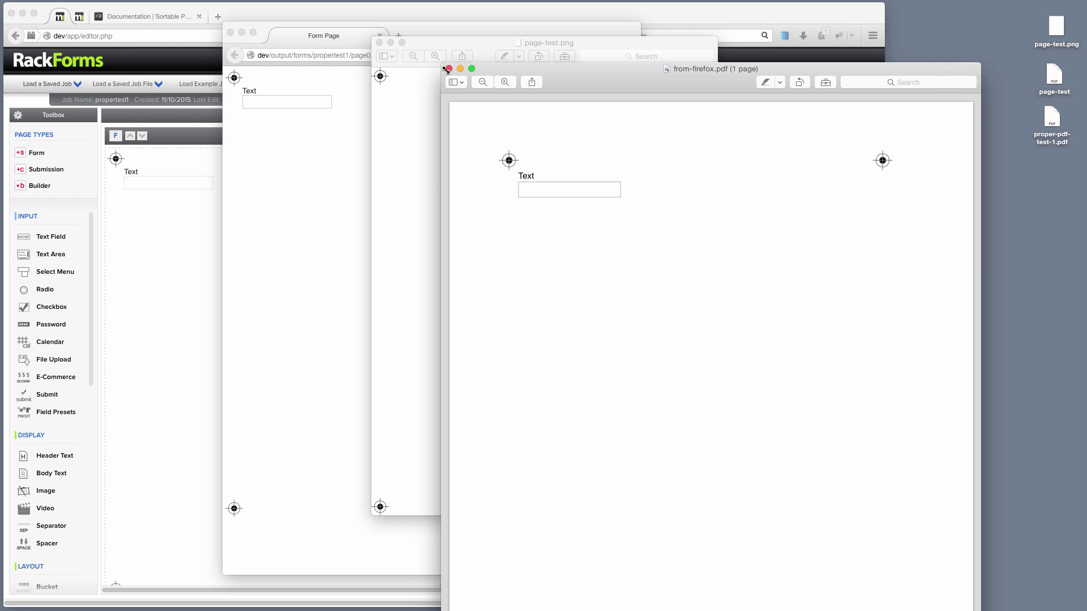
- Compare the corner marks in from-firefox.pdf with the browser's Form Page side by side, and close both along with page-test.png
left_click_drag(547, 65, 654, 84)
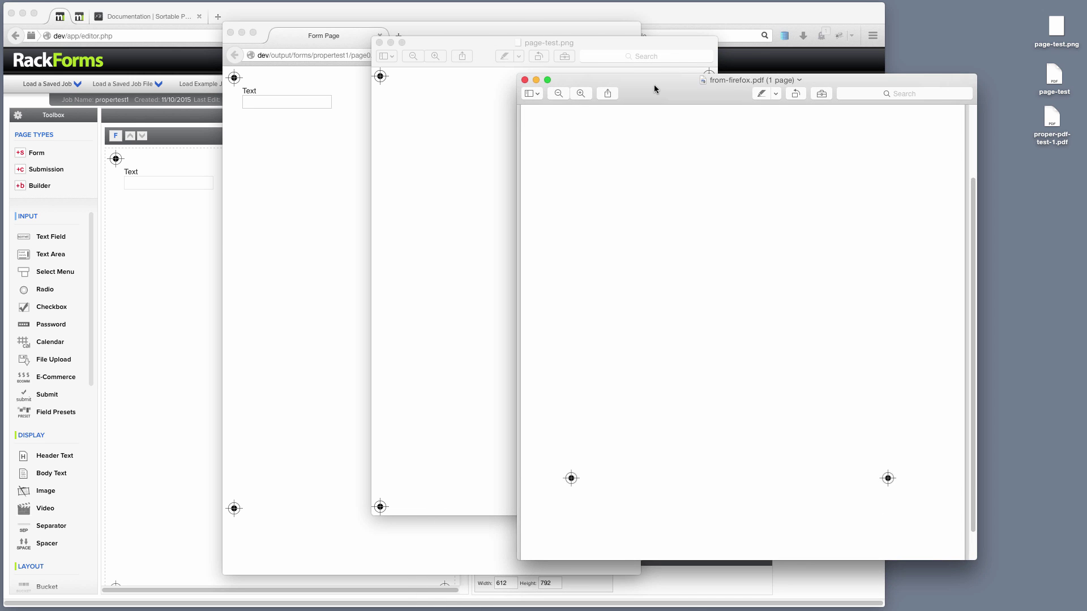
key("super+minus")
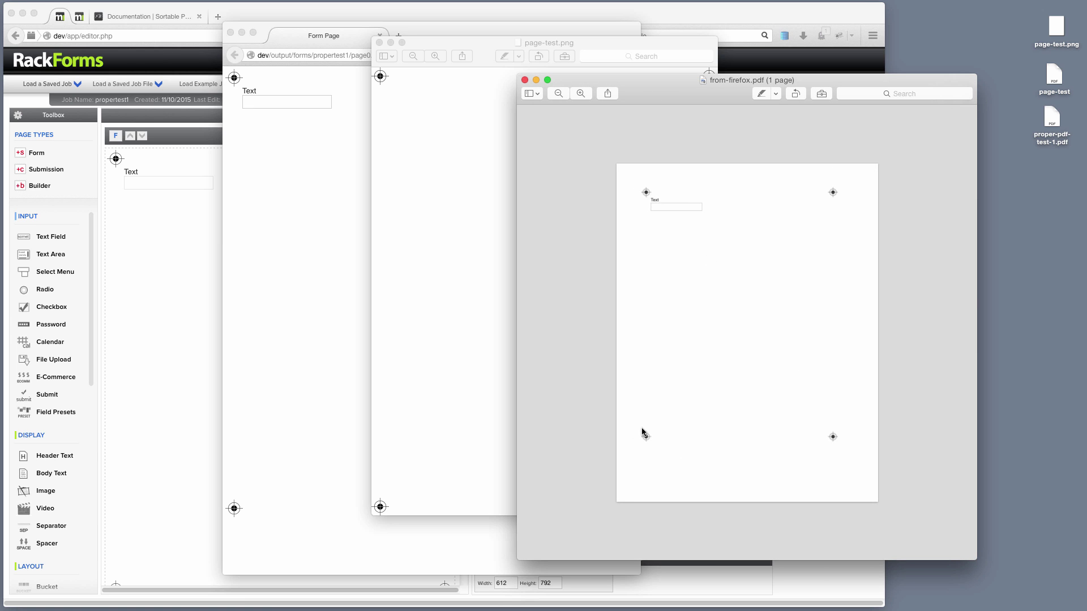
left_click(437, 28)
left_click_drag(438, 28, 339, 22)
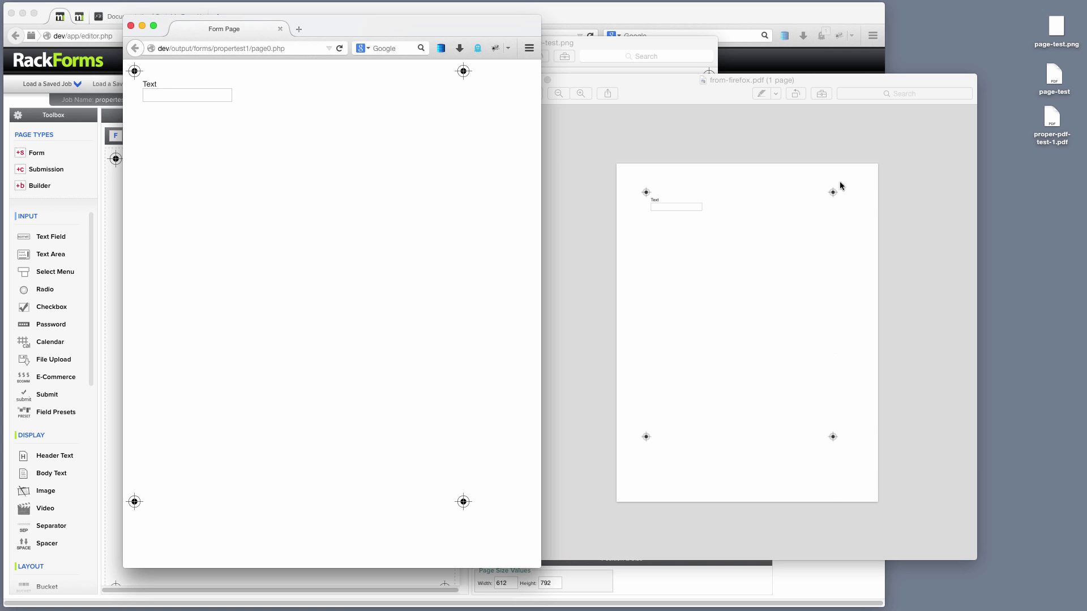
left_click(637, 86)
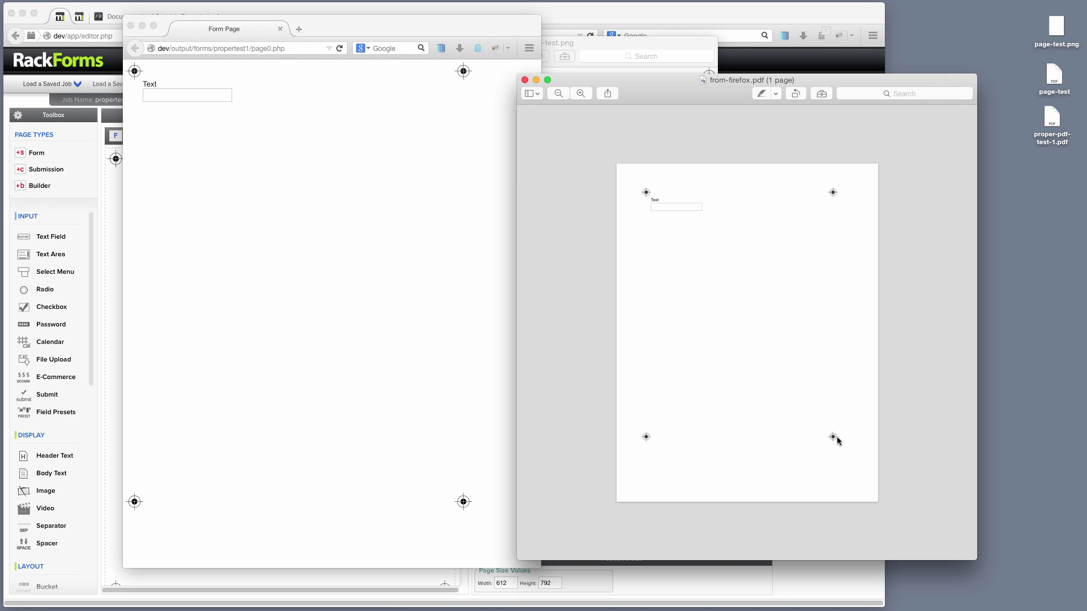
left_click(525, 80)
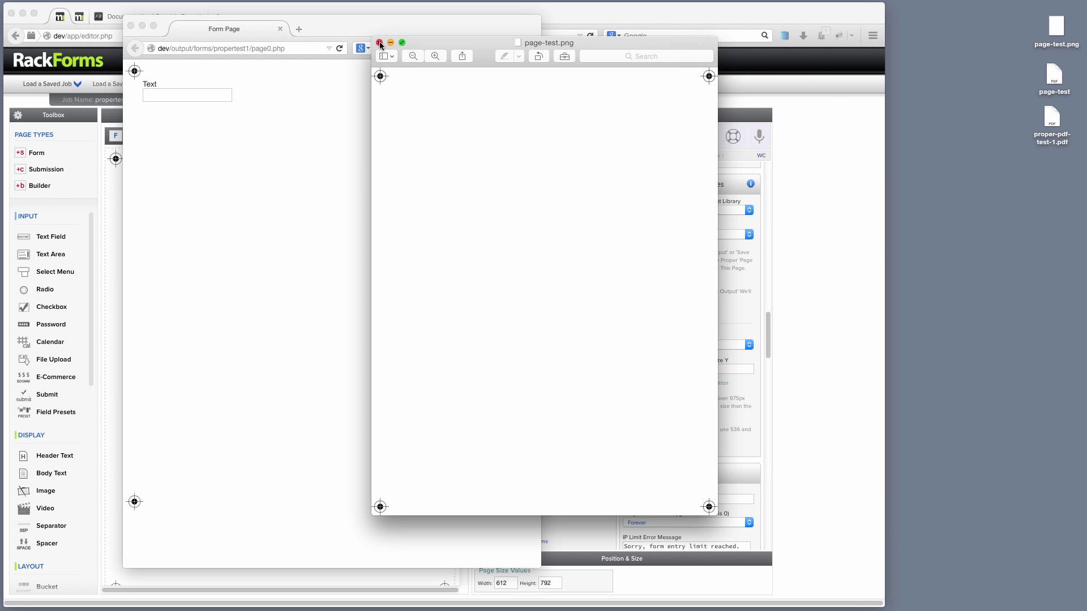
left_click(380, 42)
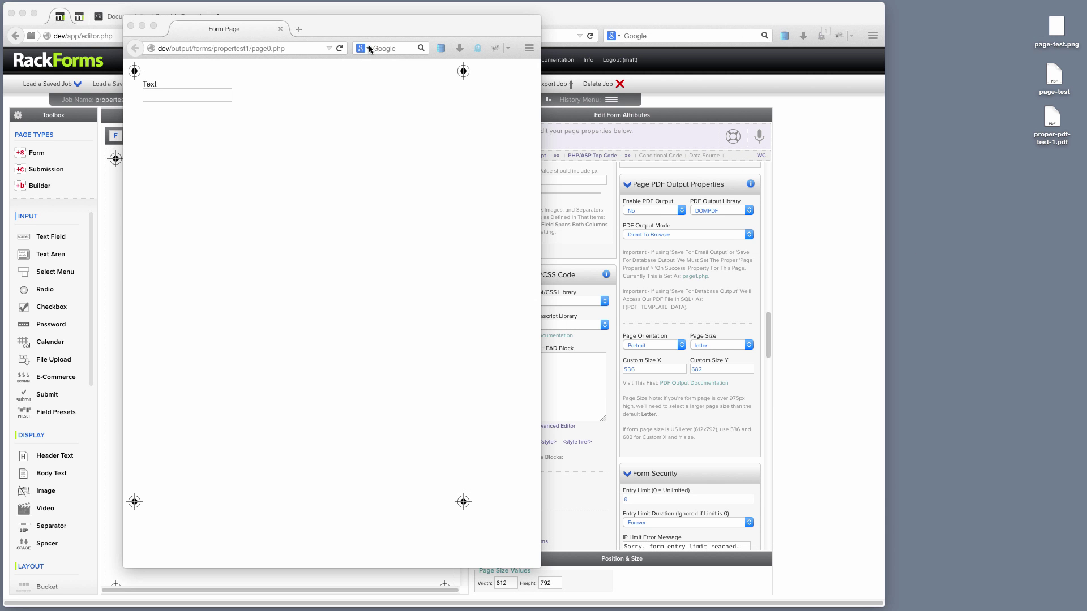
left_click(131, 26)
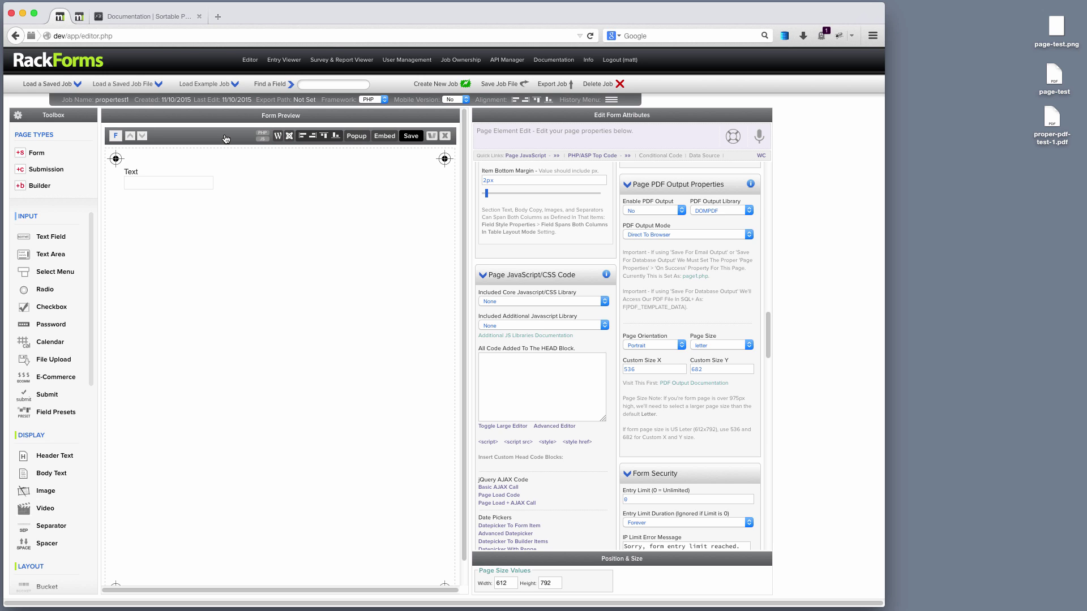
- Set Enable PDF Output to Yes, save the form and reposition the window with the generated PDF
left_click(651, 210)
left_click(645, 227)
left_click(412, 136)
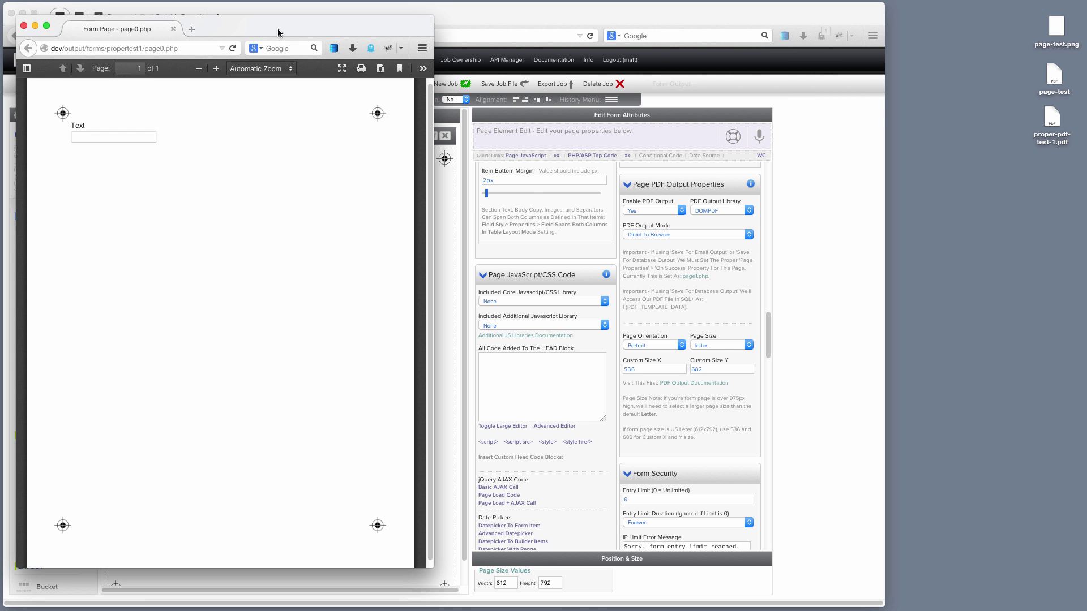
left_click_drag(277, 29, 416, 33)
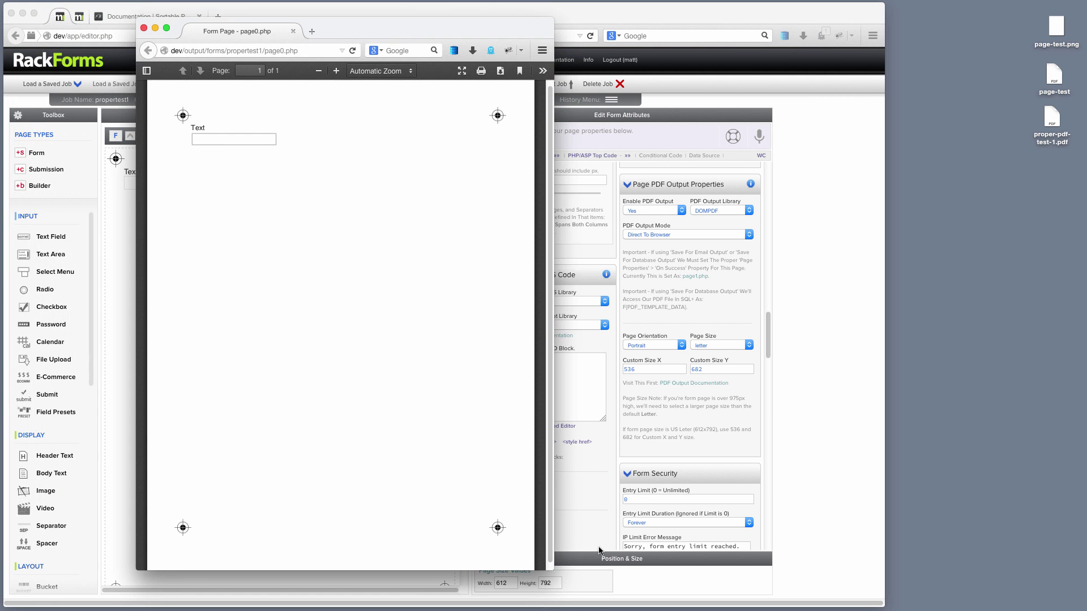
- Enlarge the generated PDF's window and zoom out to 90% to inspect all four corner marks, and close it
left_click_drag(553, 570, 611, 594)
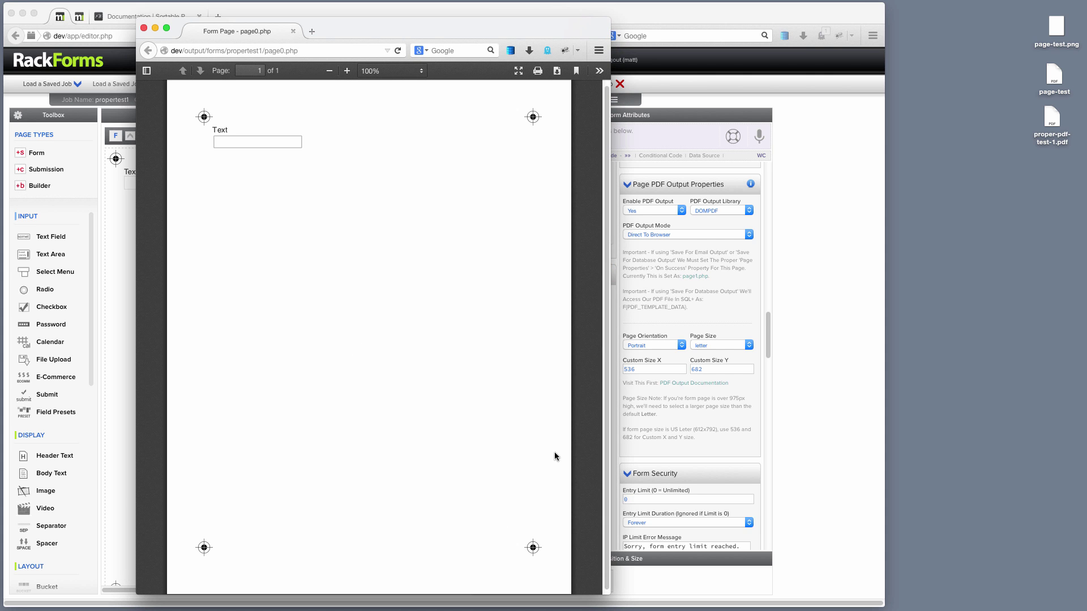
key("super+minus")
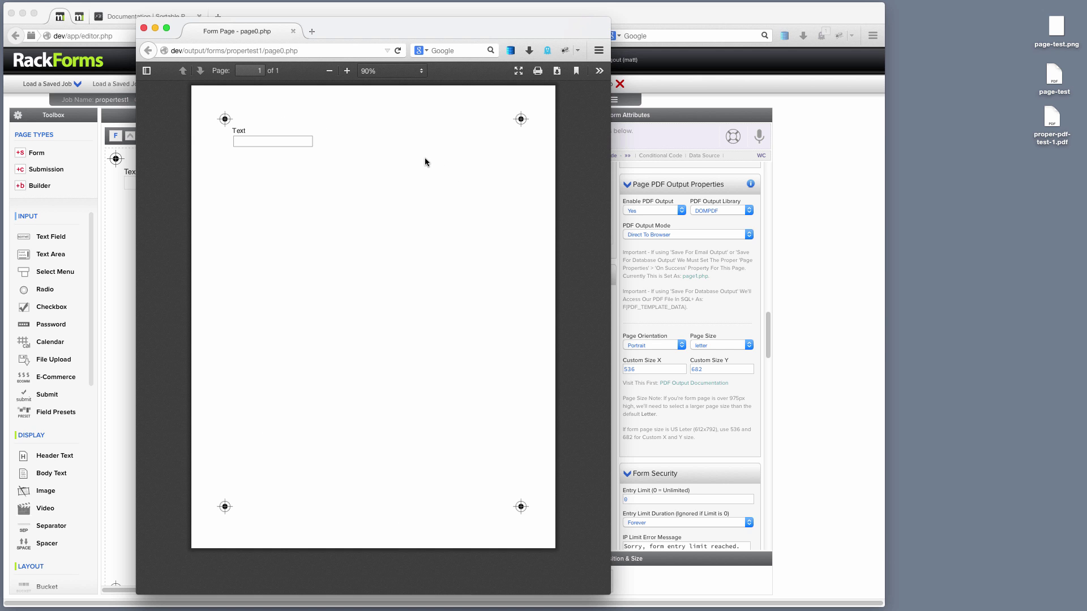
left_click(144, 28)
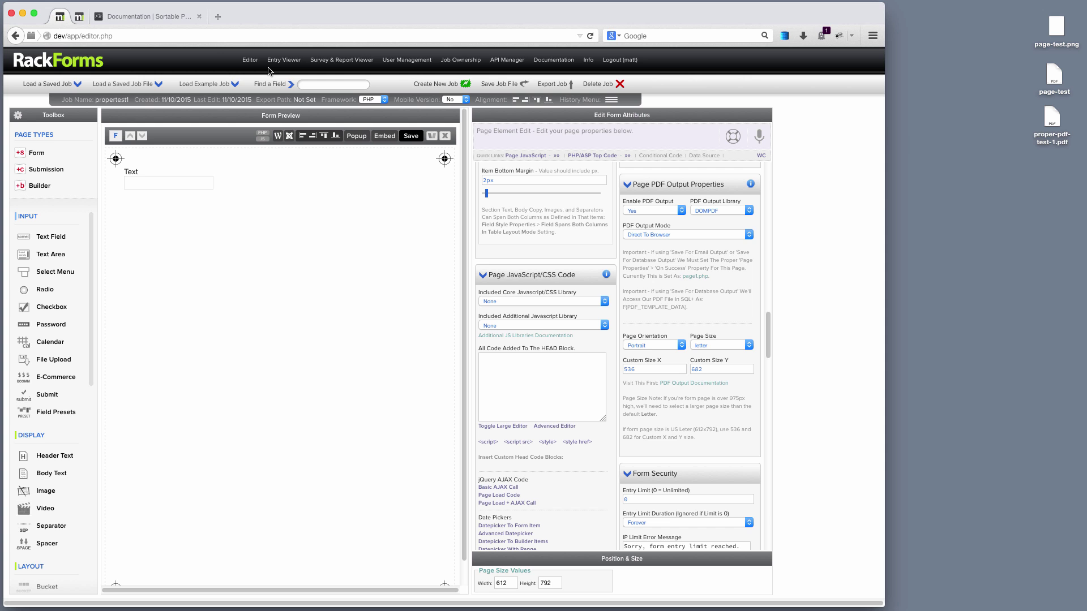
- Open the Form Wizard, review the PDF Scale setting under PDF File Upload and close the wizard
left_click(567, 83)
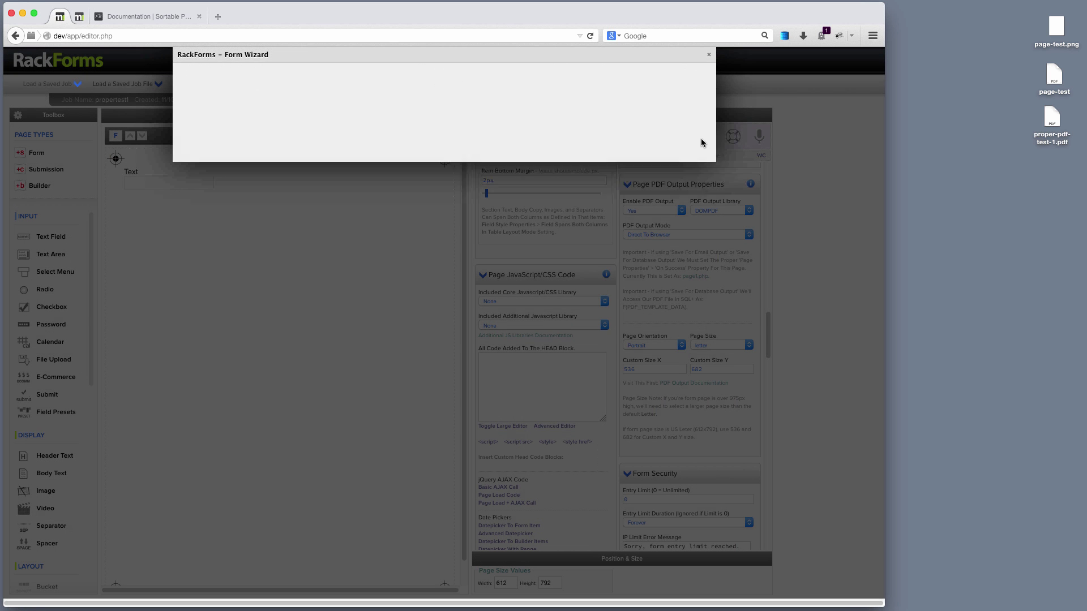
left_click(538, 329)
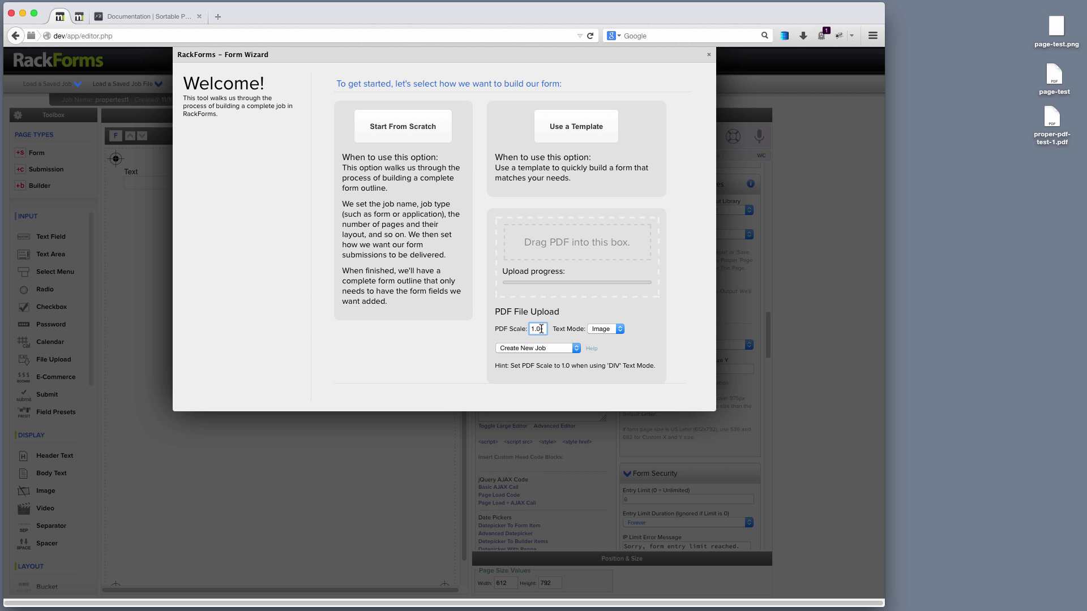
key("BackSpace")
type("0")
key("super+a")
left_click(709, 54)
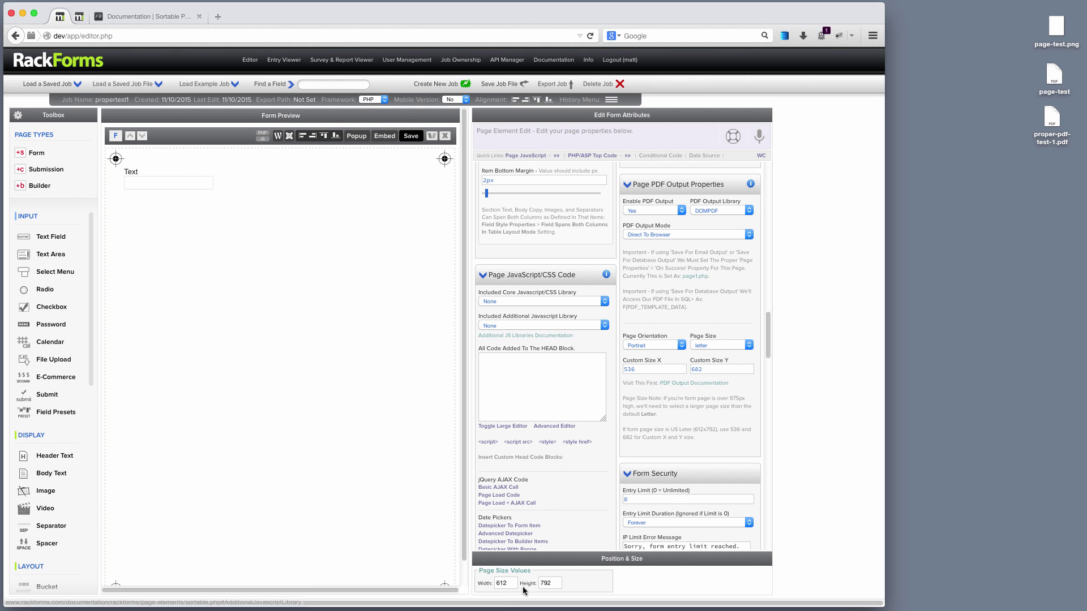
- Check the form's page width and height against the Photoshop document's pixel dimensions, and put the Photoshop window away
left_click(496, 583)
left_click(540, 583)
key("super+Tab")
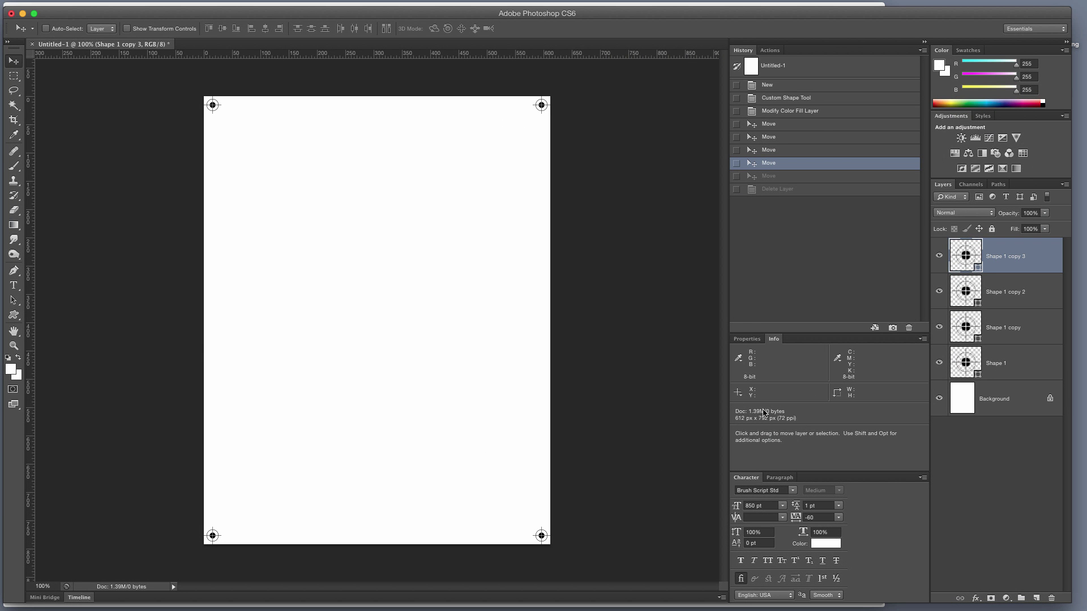
left_click(23, 13)
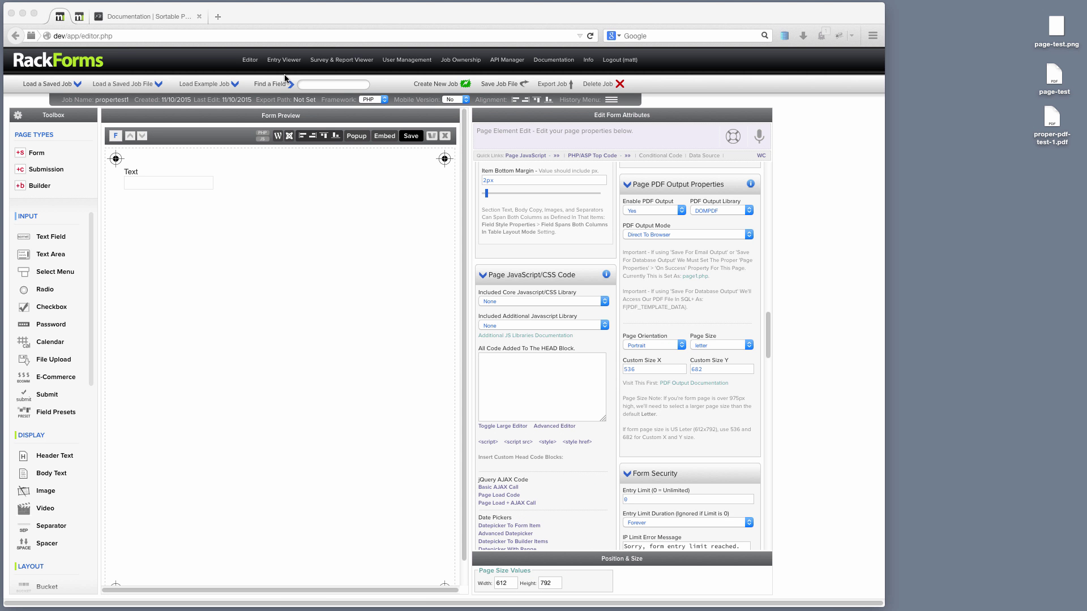
- Choose DOMPDF as the PDF Output Library for the form page
left_click(719, 211)
left_click(727, 210)
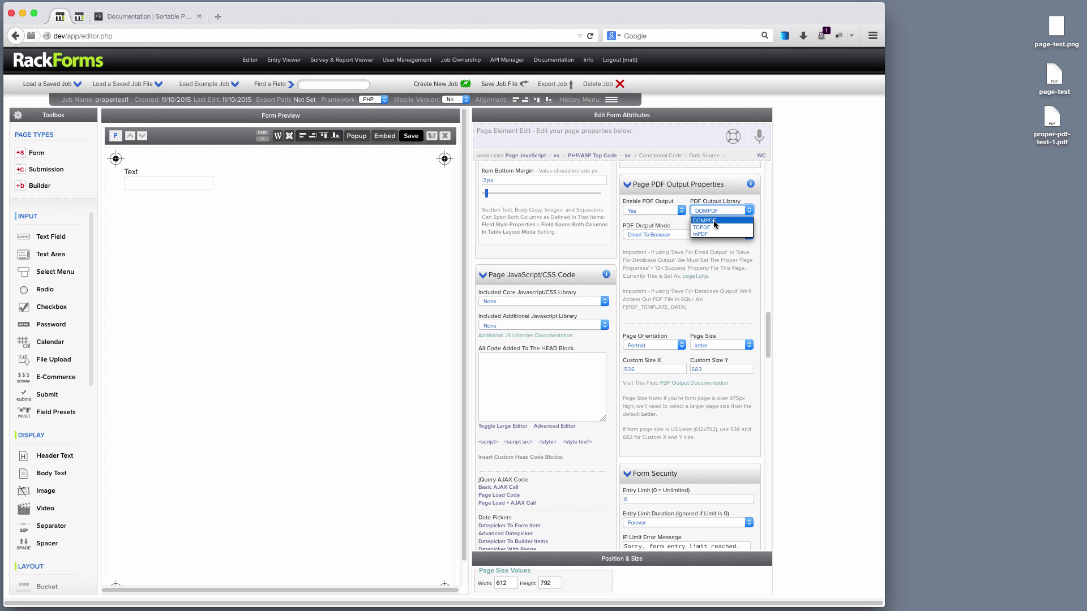
left_click(713, 220)
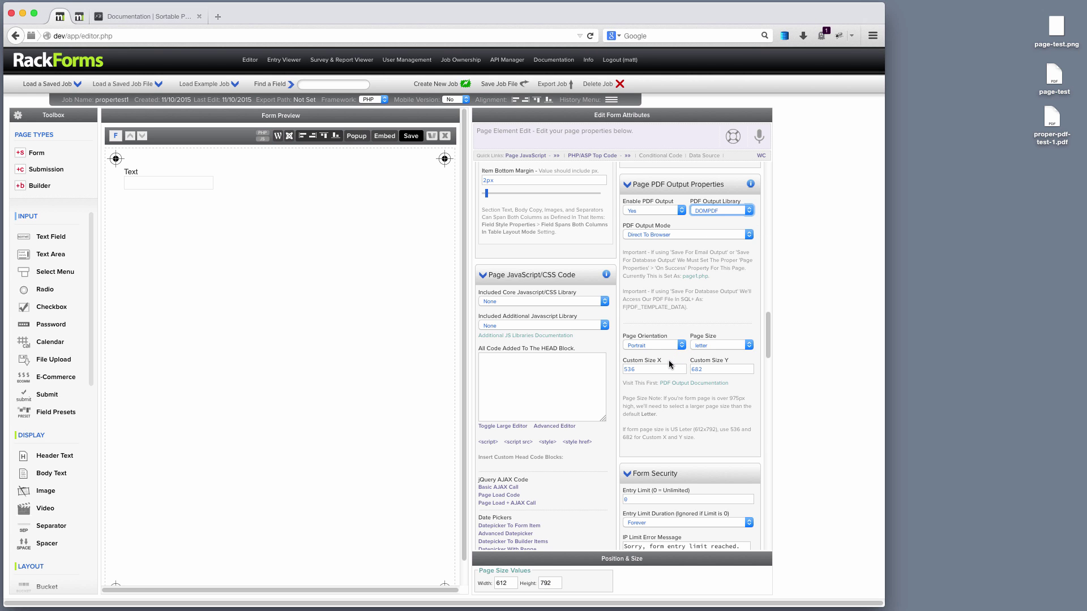
- Check the Custom Size X and Y values against the note for US Letter (612x792) form pages
left_click_drag(670, 364, 617, 368)
left_click_drag(656, 368, 537, 363)
key("Tab")
left_click_drag(671, 430, 722, 431)
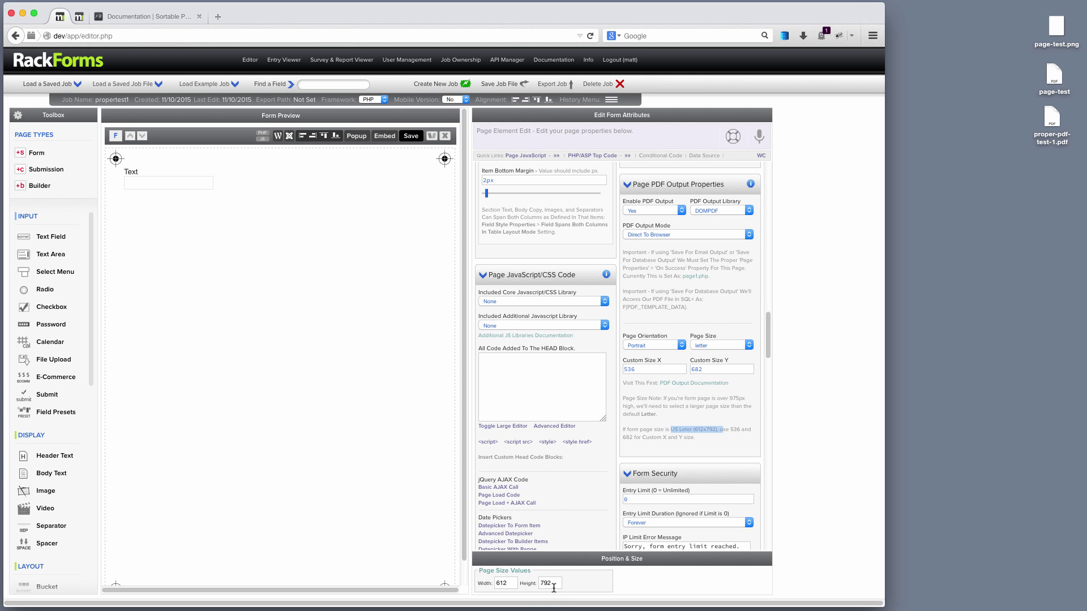
double_click(735, 430)
double_click(696, 369)
- Save the form, examine the corner marks and Text label in the generated PDF, and close its window
left_click(411, 136)
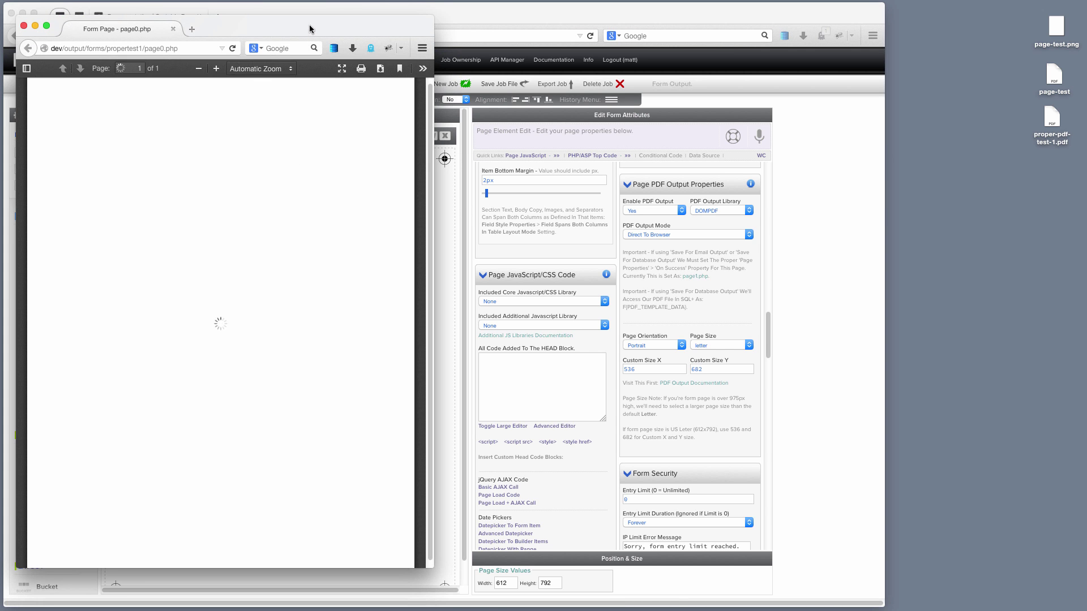
left_click_drag(303, 32, 494, 37)
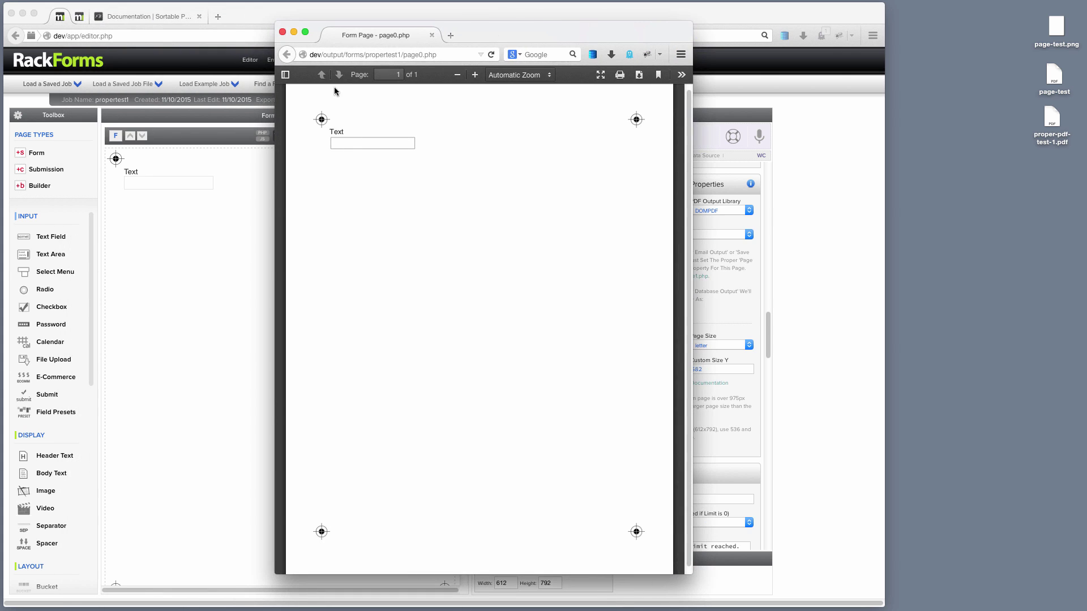
left_click_drag(334, 133, 345, 133)
left_click(282, 32)
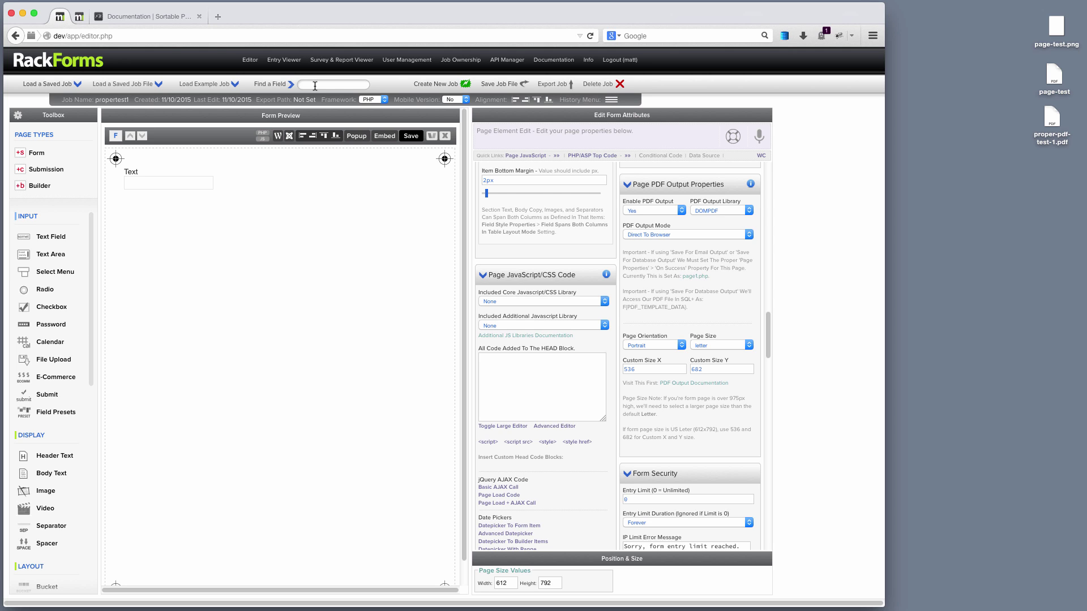
- Choose TCPDF as the PDF Output Library, save the form, and examine the pages of the generated PDF
left_click(727, 212)
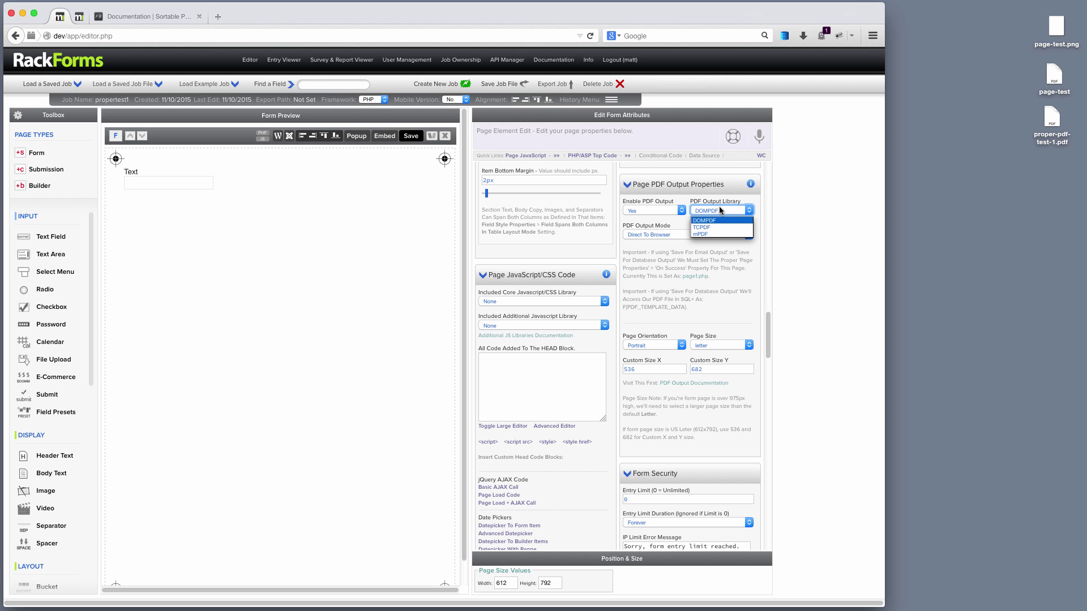
left_click(717, 227)
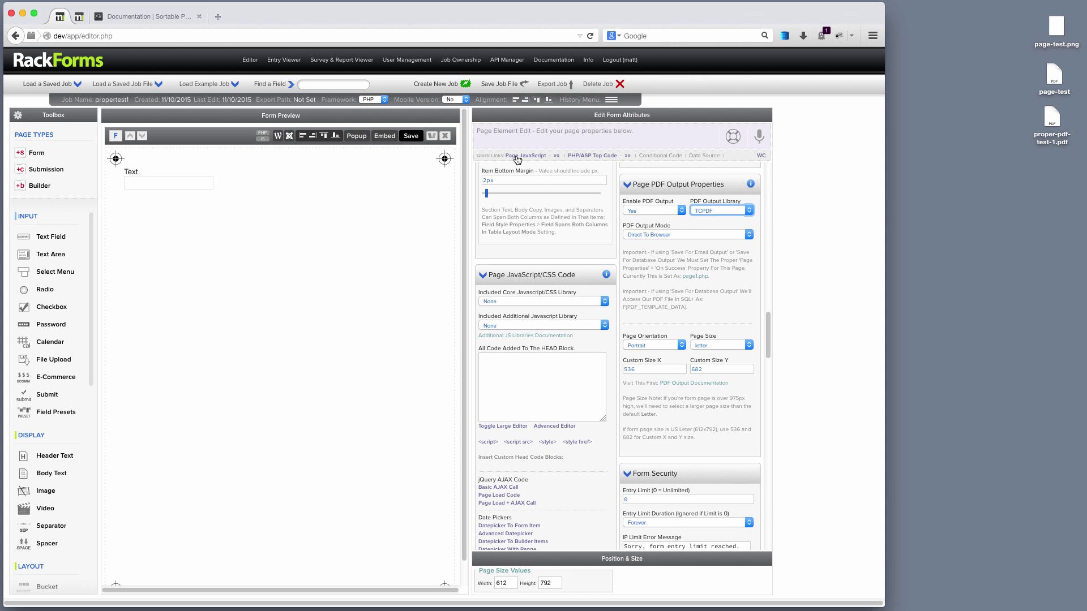
left_click(409, 136)
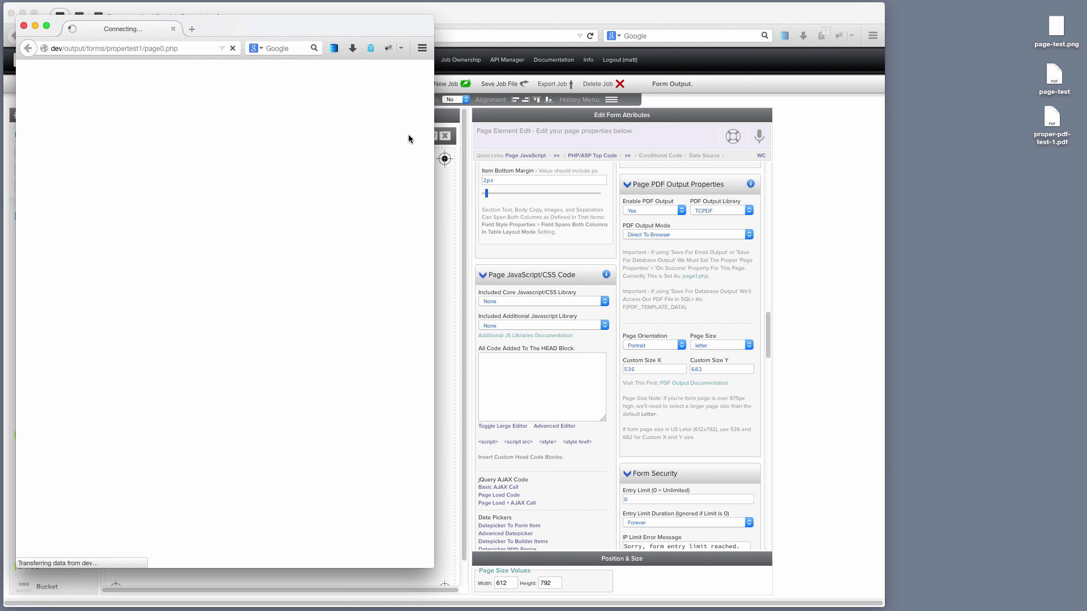
scroll(266, 295, "down", 10)
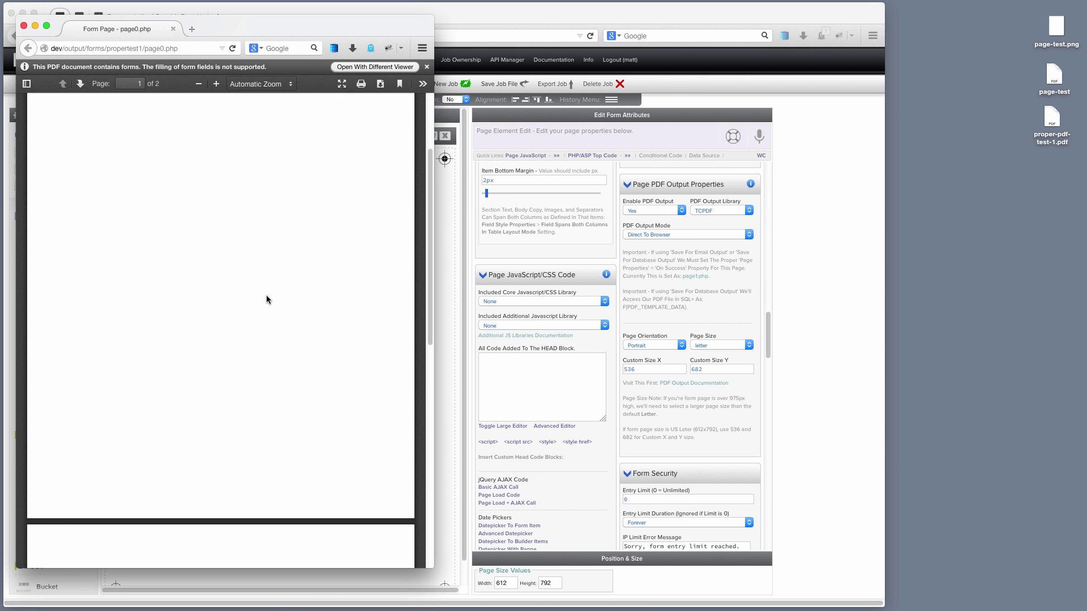
scroll(271, 282, "up", 10)
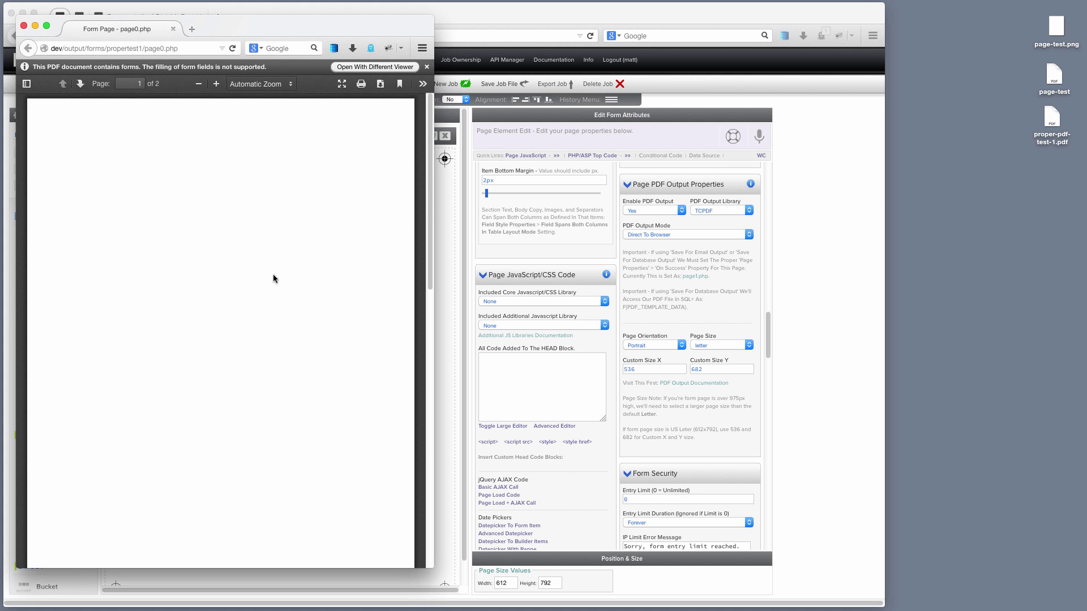
left_click_drag(335, 30, 399, 29)
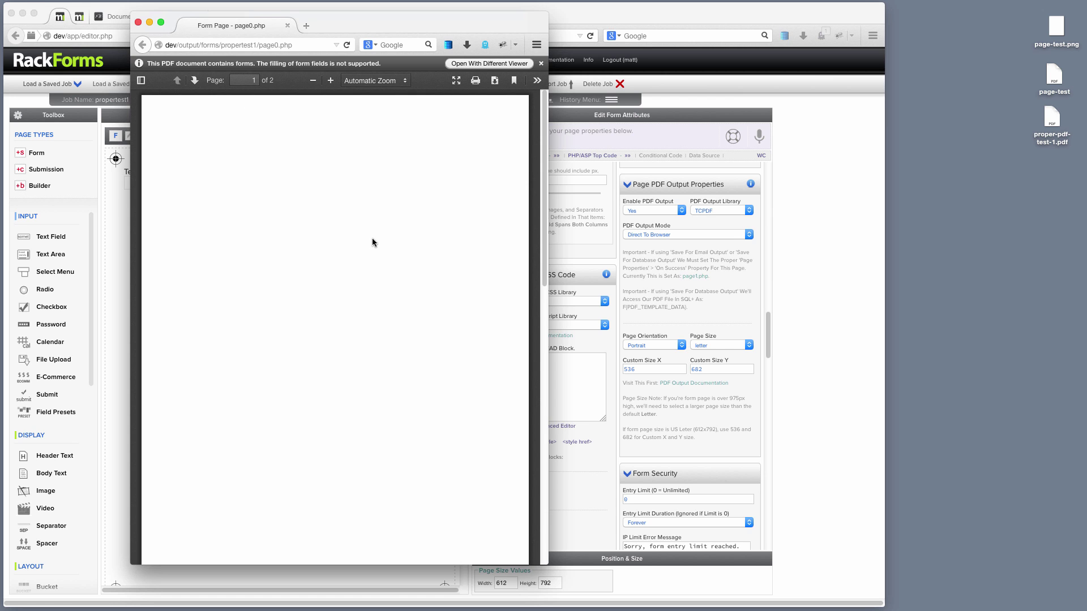
scroll(369, 240, "down", 5)
- Download the generated Form_Page.pdf, then examine its corner marks and Text label in presentation mode and close its window
left_click(487, 63)
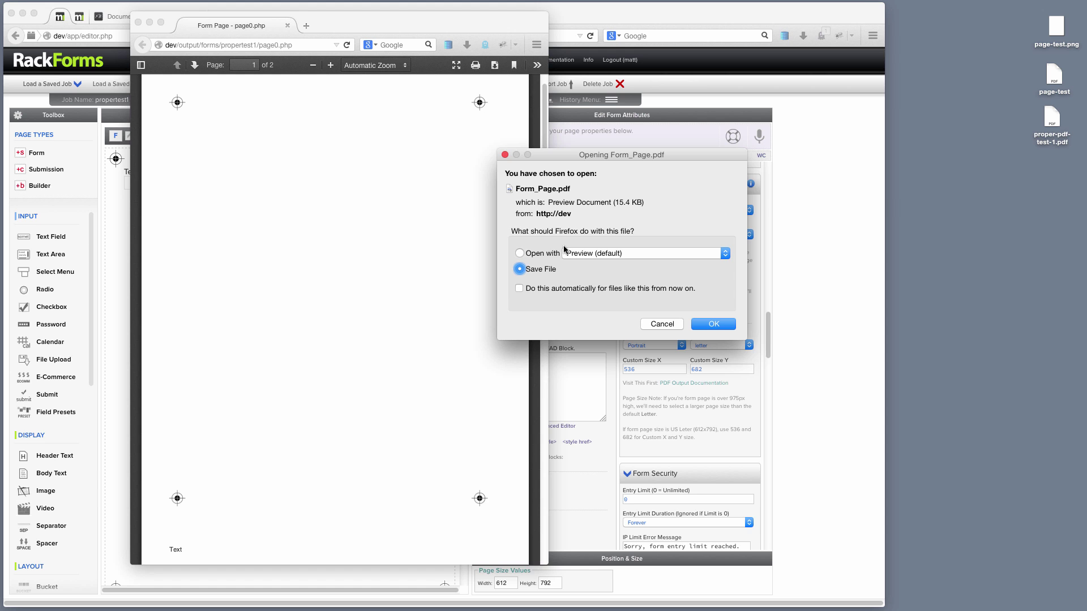
left_click(705, 325)
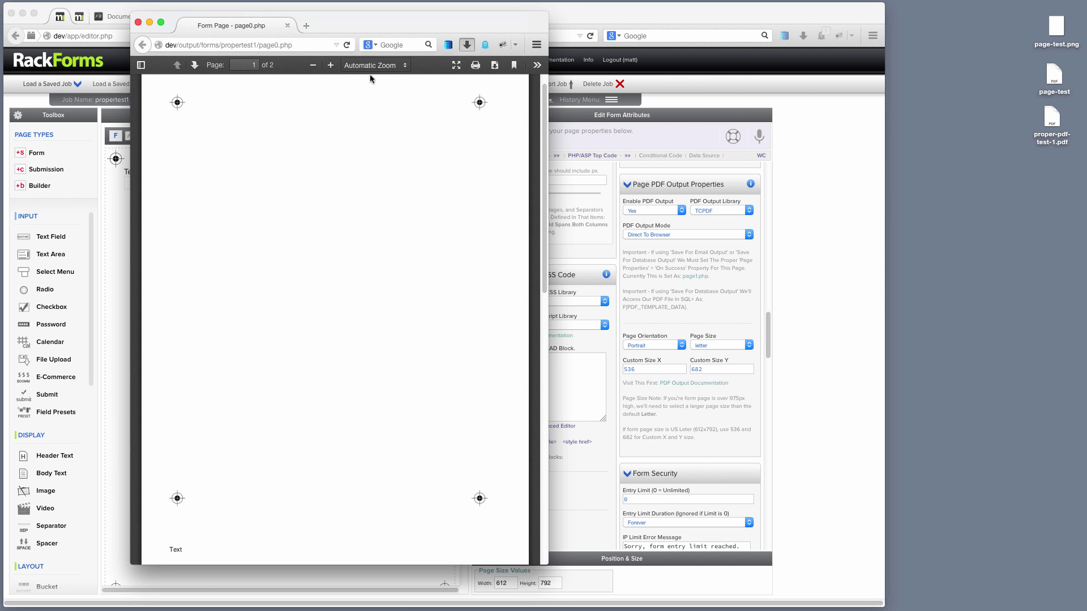
left_click(456, 66)
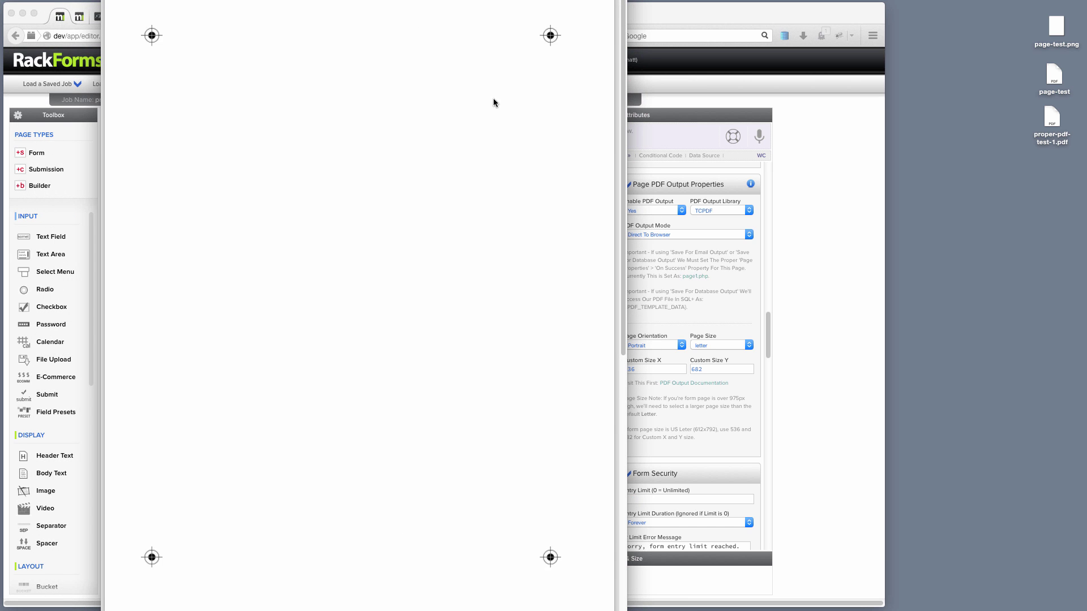
scroll(466, 356, "down", 6)
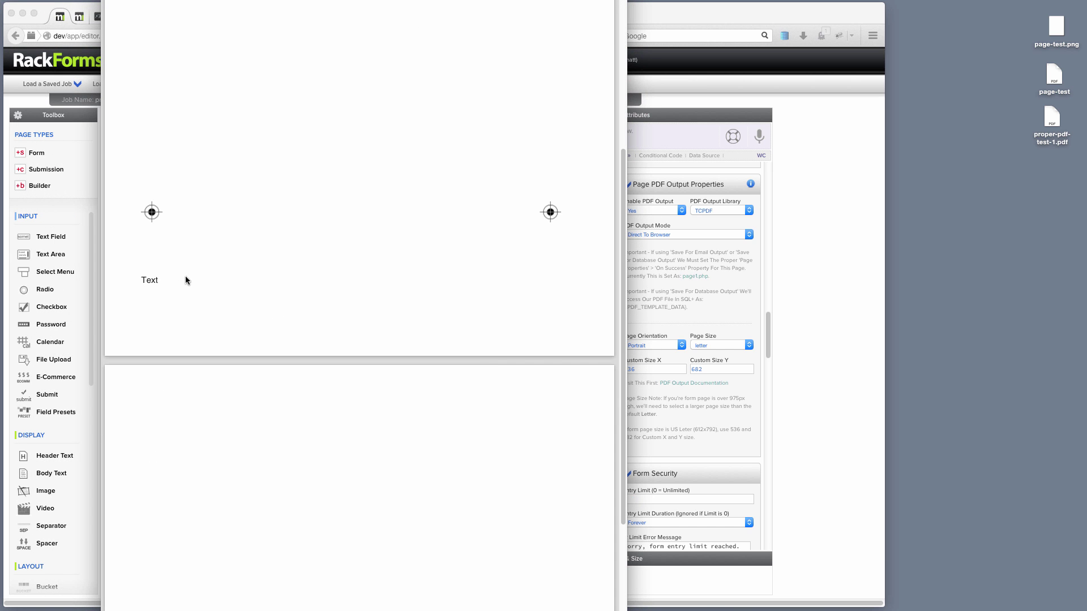
scroll(186, 280, "down", 6)
key("Escape")
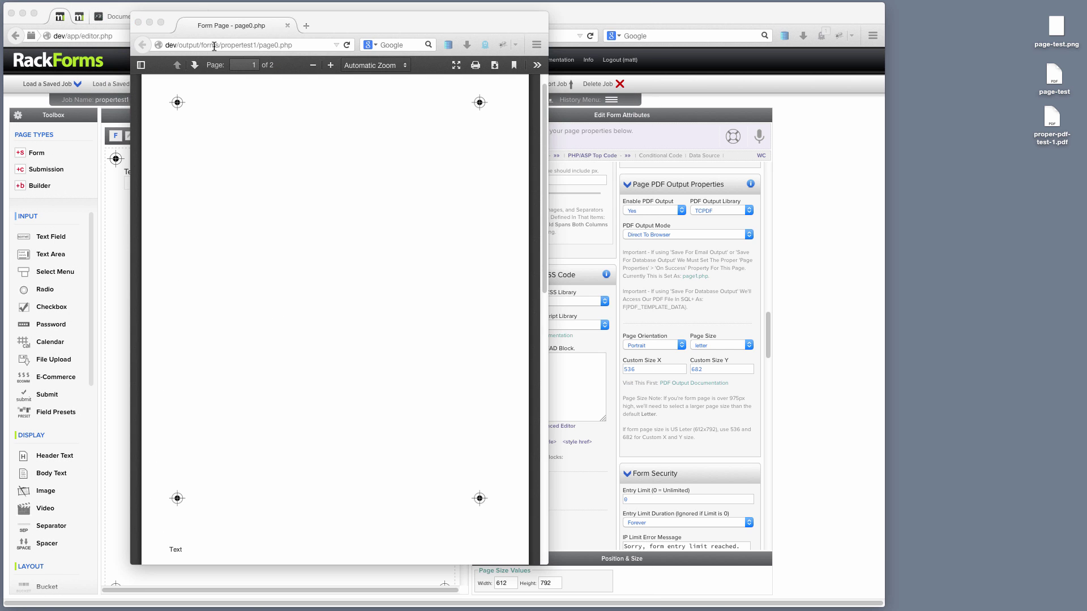
left_click(137, 19)
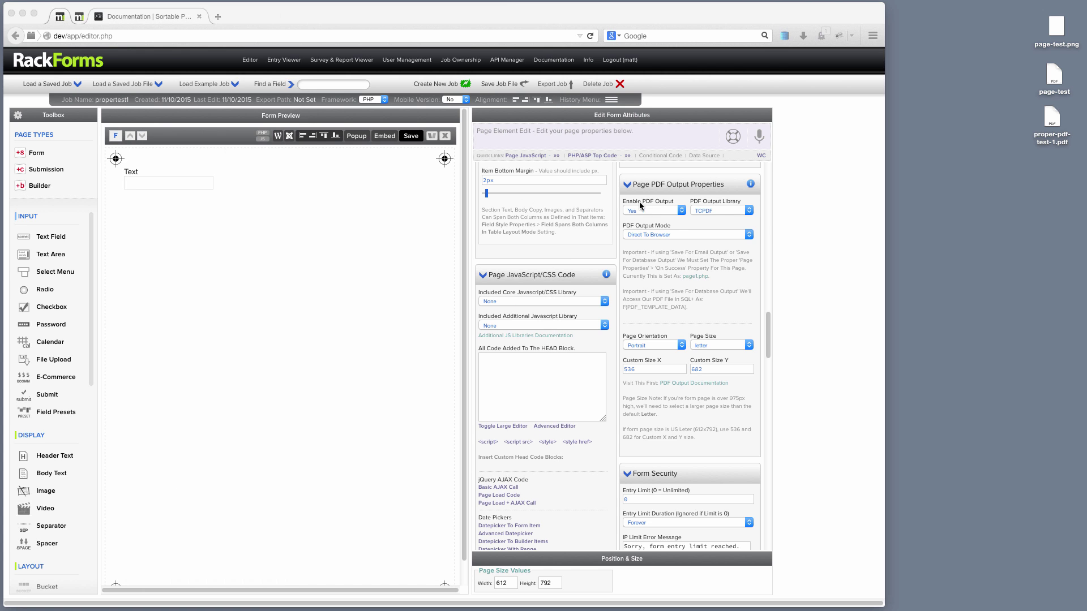
- Choose mPDF as the PDF Output Library, save the form, and examine the generated PDF's corner marks and Text field
left_click(722, 208)
left_click(712, 234)
left_click(412, 135)
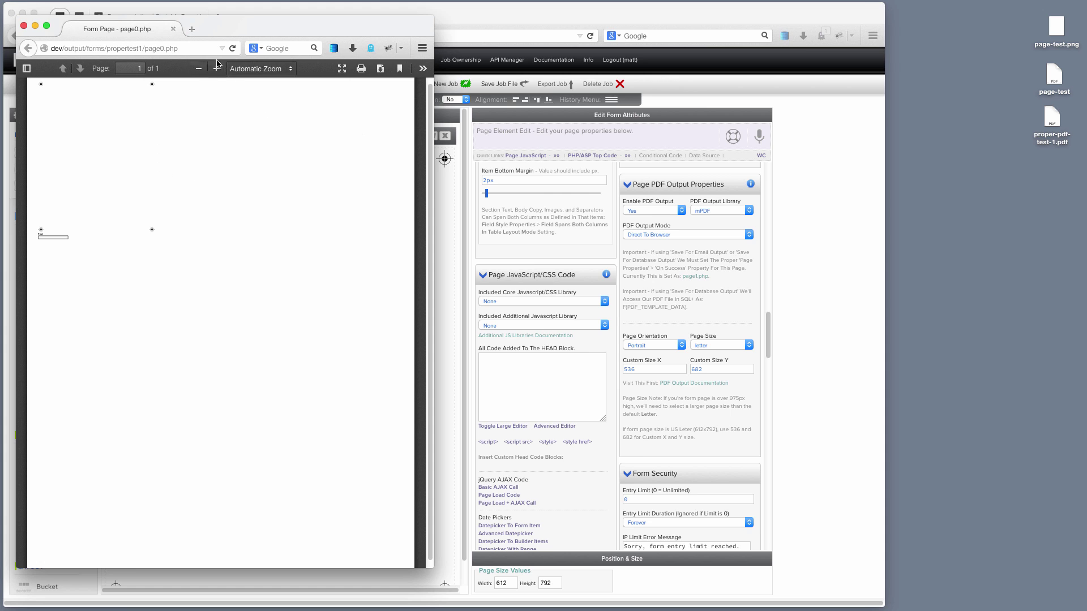
left_click_drag(317, 28, 731, 36)
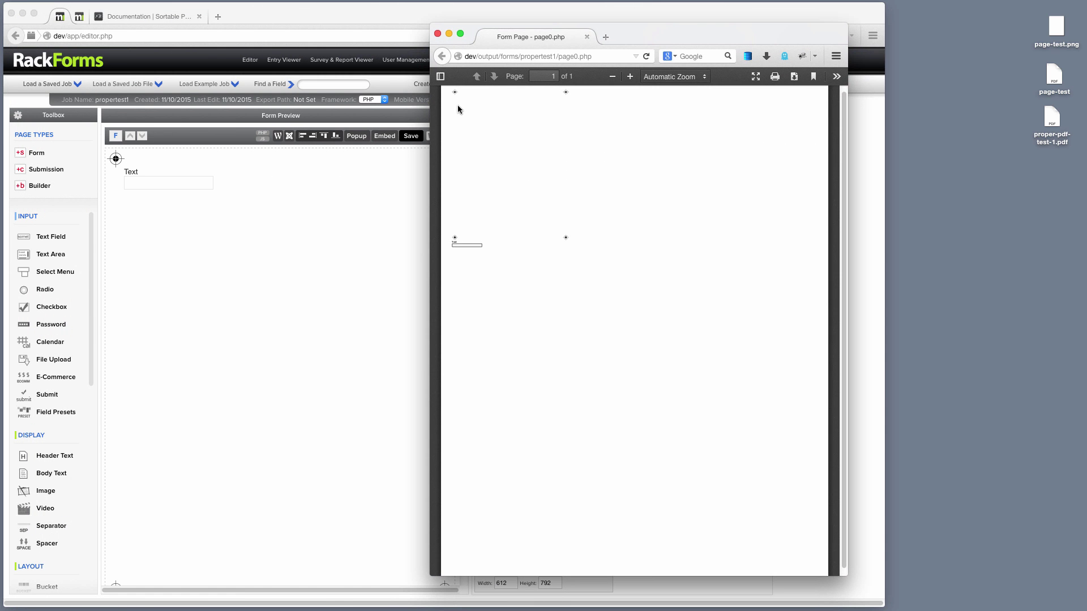
left_click(437, 34)
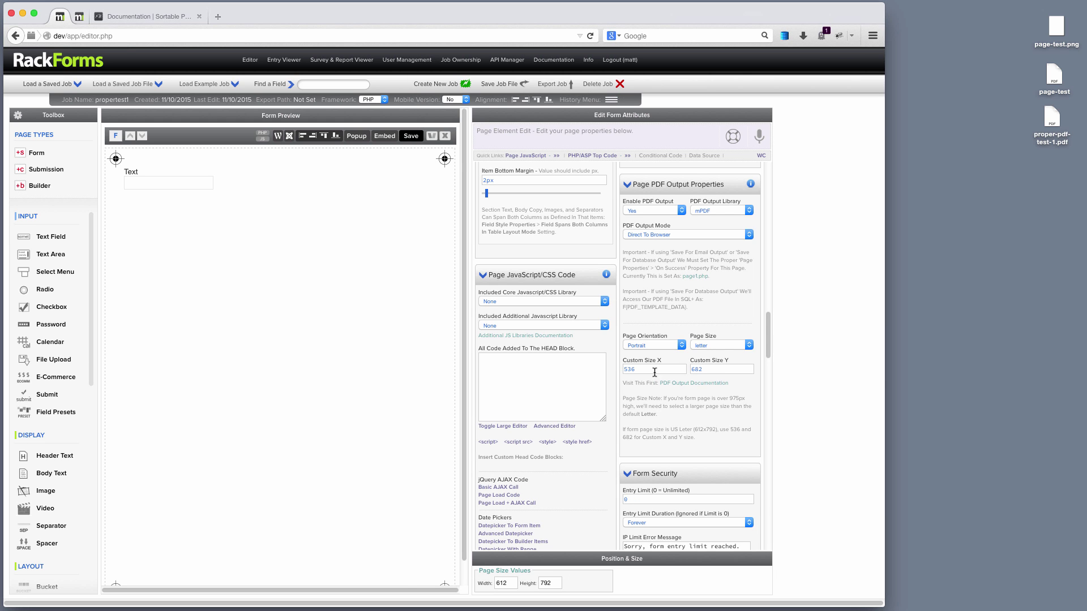
- Set the PDF Output Library back to DOMPDF, save the form, and check the generated PDF's corner marks and Text field
left_click_drag(653, 369, 588, 364)
left_click(706, 211)
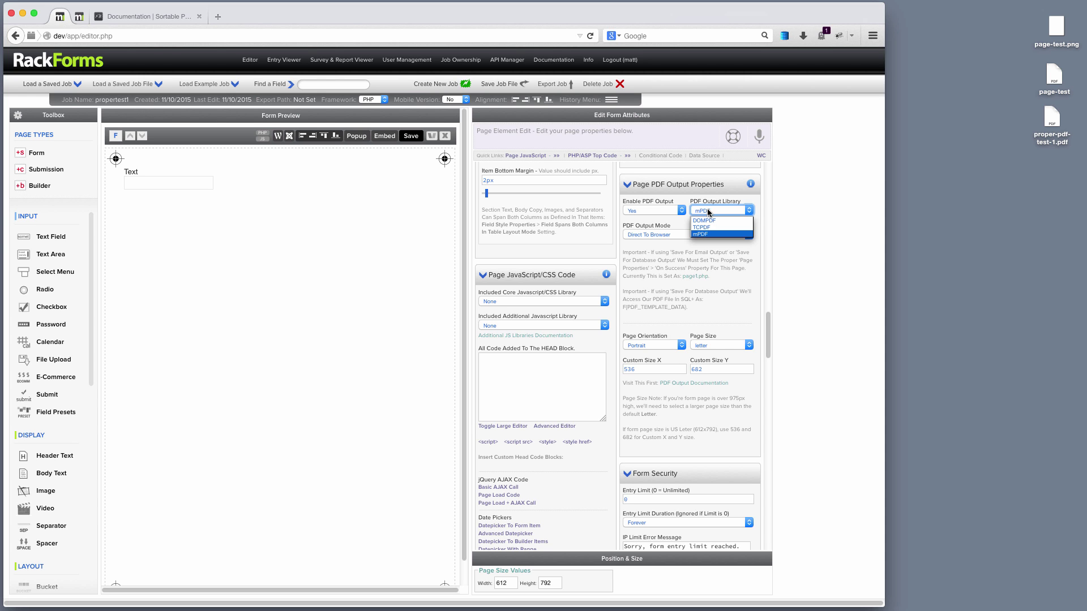
left_click(718, 224)
left_click(412, 137)
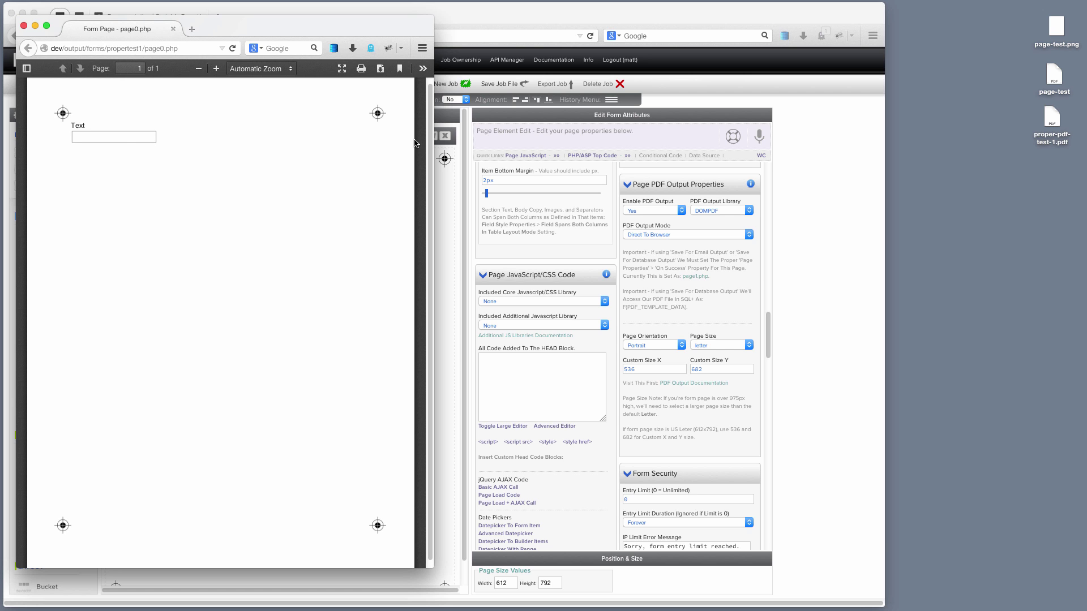
left_click(25, 29)
- Select the registration-mark background item on the form page, then bring up the form page's own properties
left_click(307, 182)
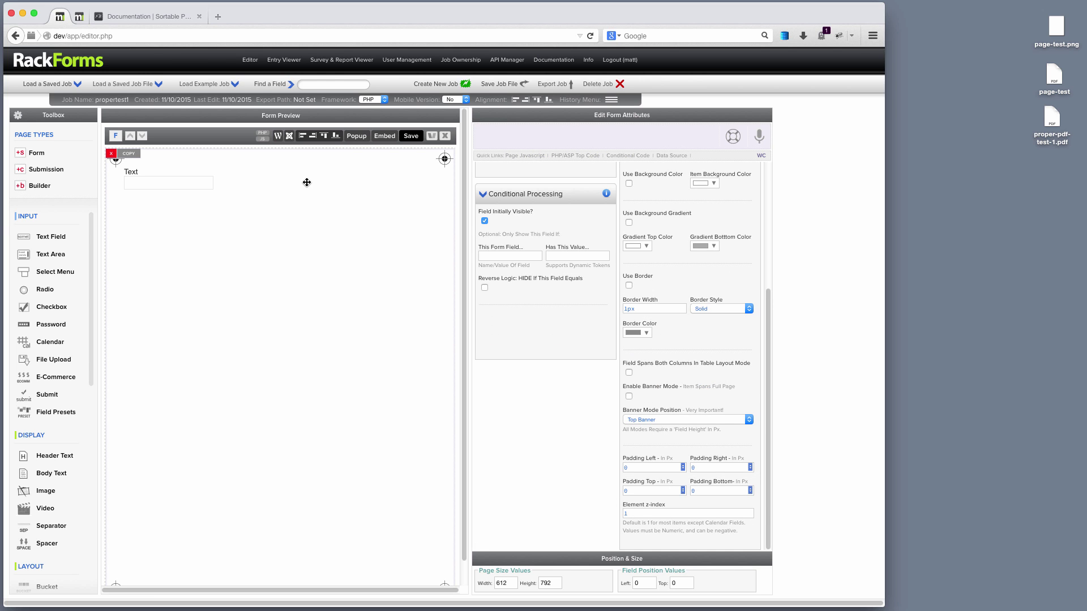
left_click(216, 148)
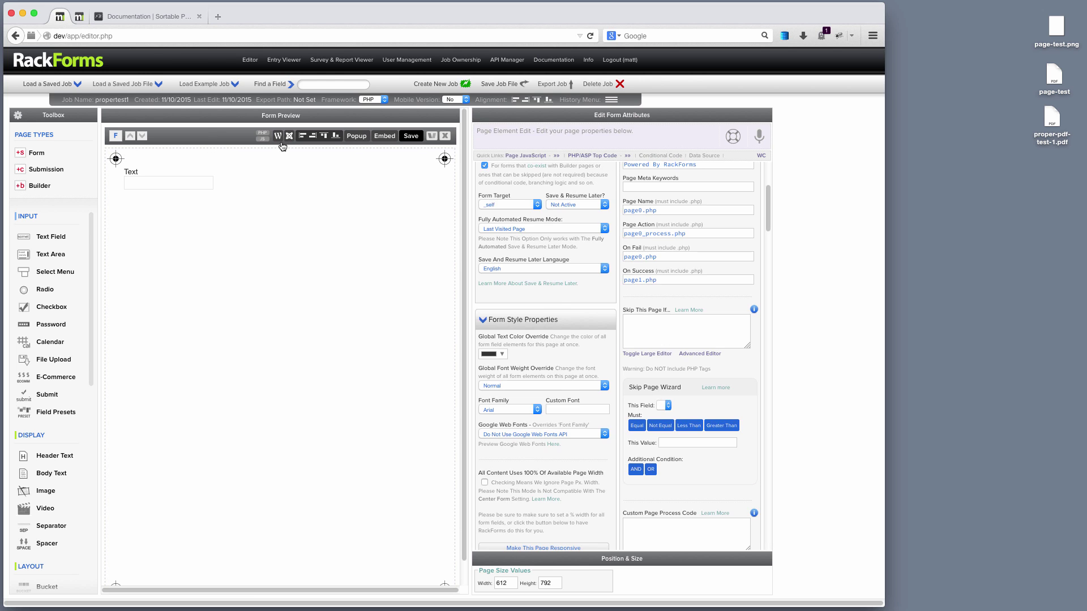